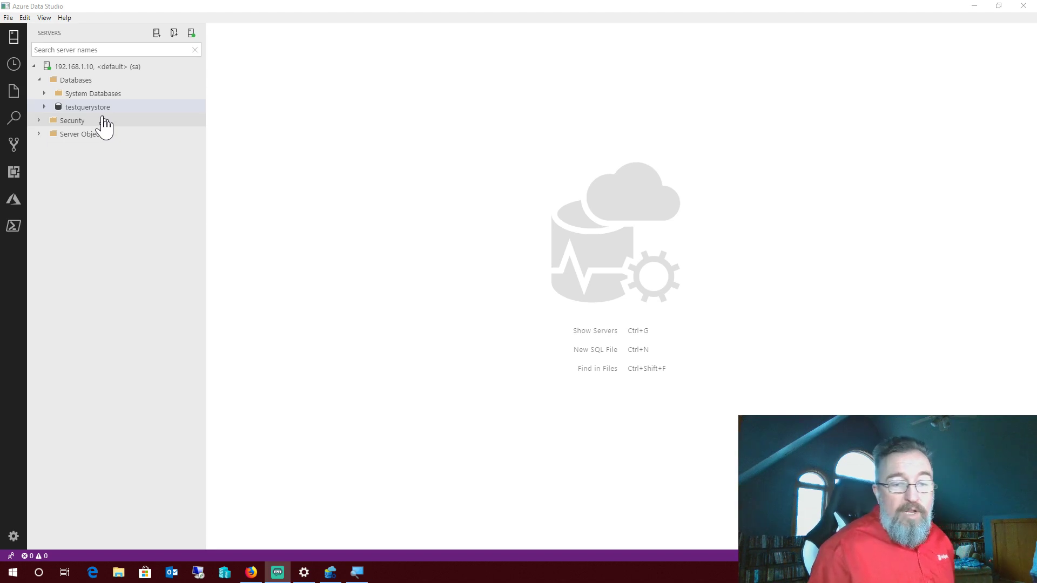
Change the color theme to Abyss.
left_click(318, 97)
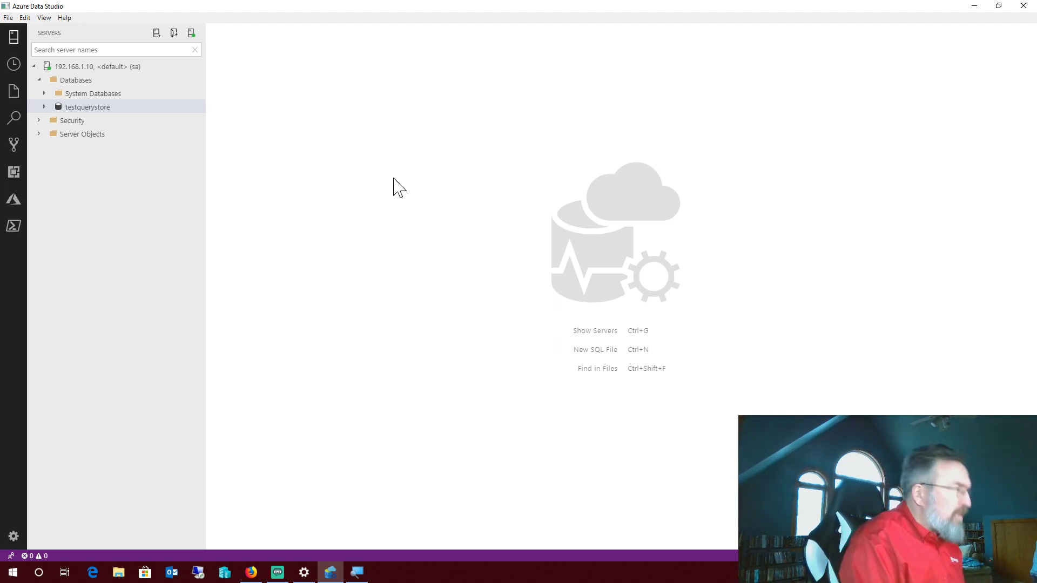
key("ctrl+shift+p")
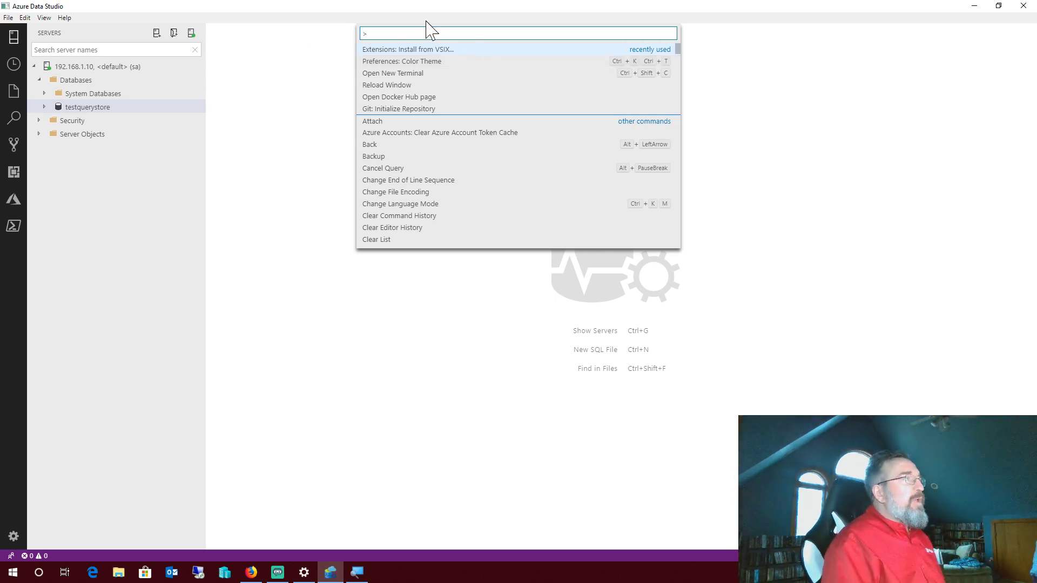
left_click(436, 64)
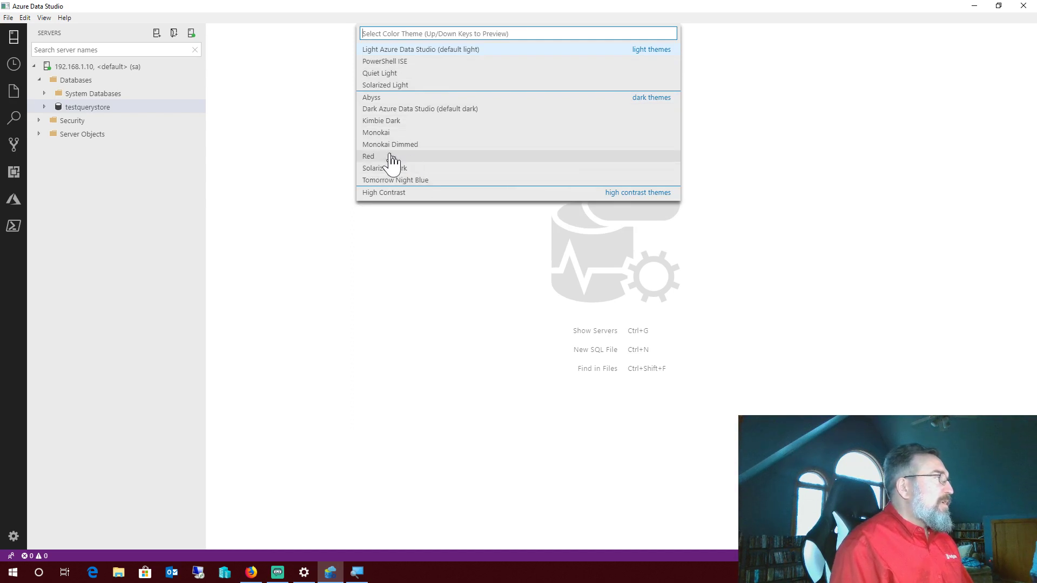
left_click(394, 98)
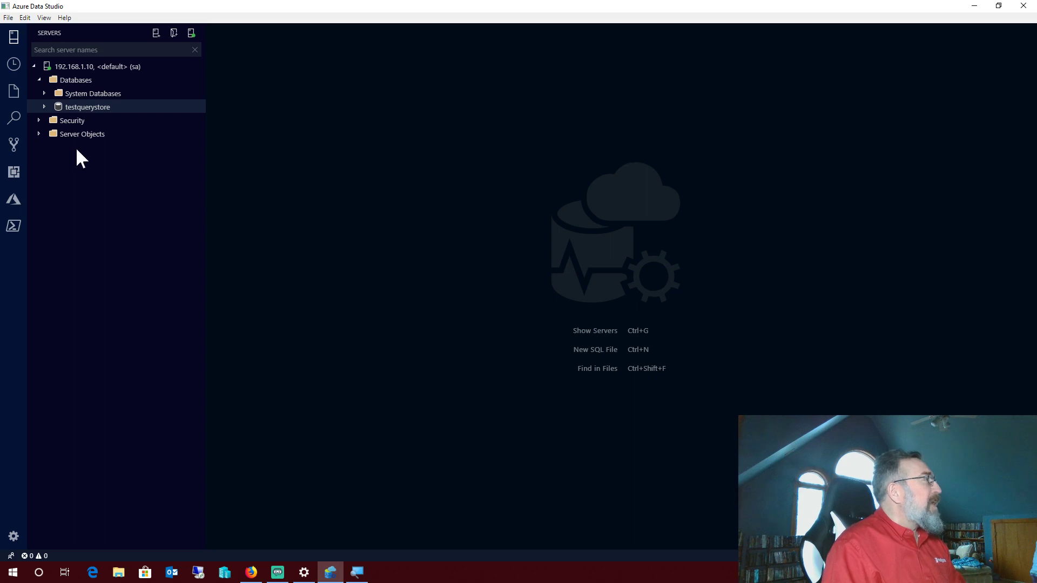
View the management dashboard of the testquerystore database and close it again.
right_click(98, 107)
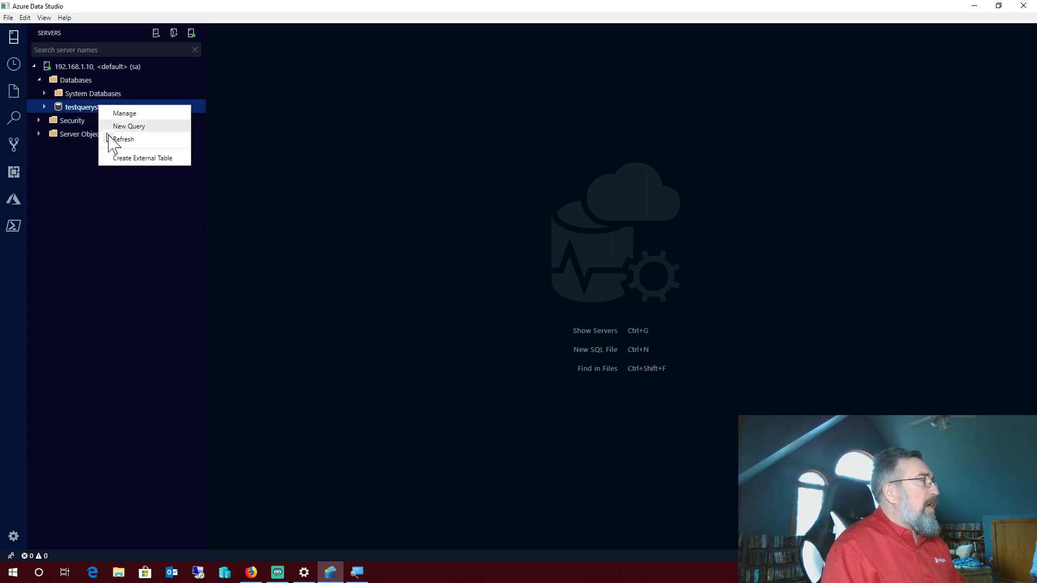
left_click(132, 140)
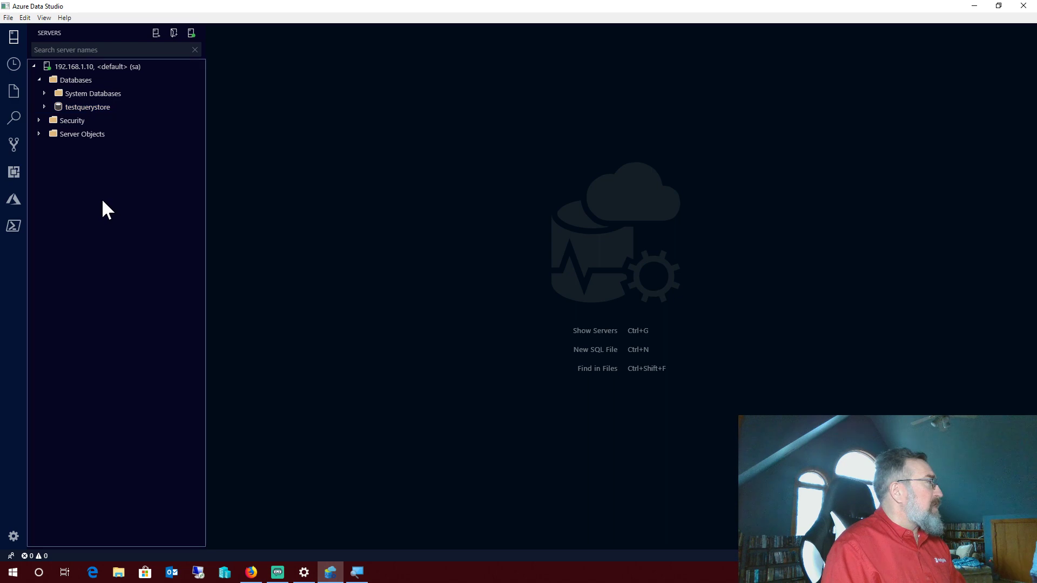
right_click(92, 107)
left_click(108, 111)
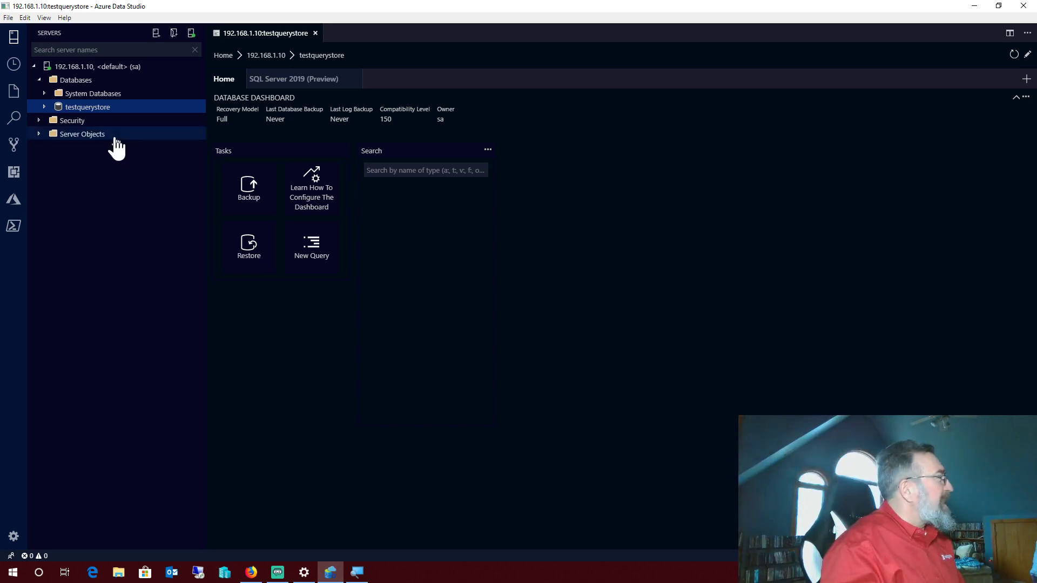
left_click(317, 27)
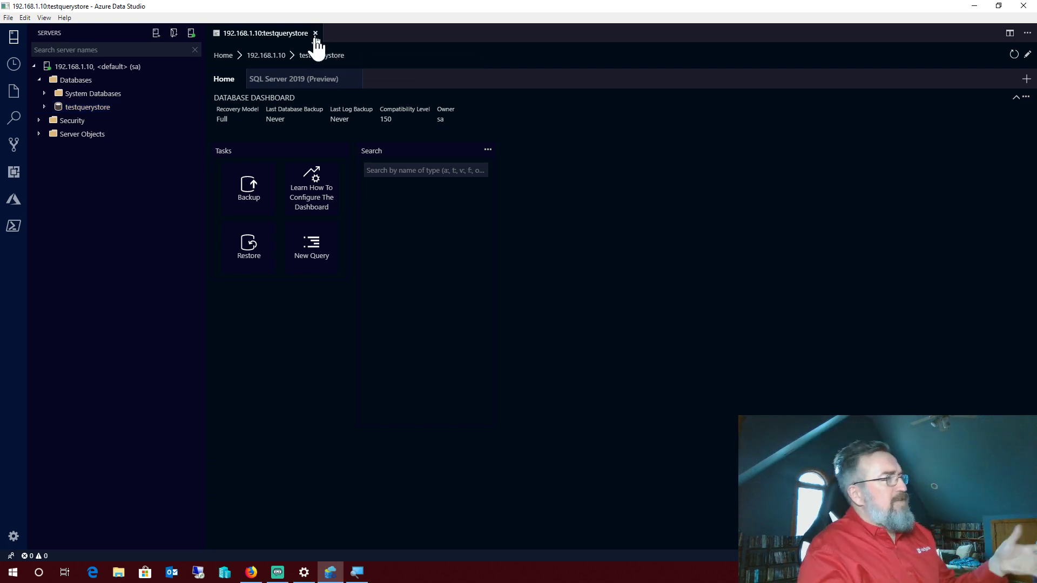
left_click(315, 34)
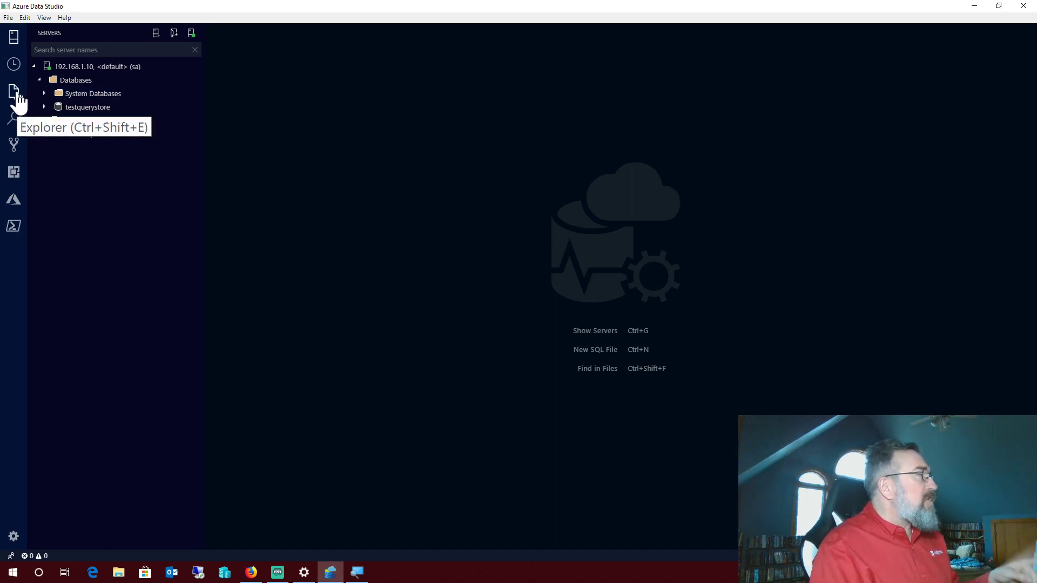
Browse the enabled extensions and those offered in the marketplace.
left_click(14, 180)
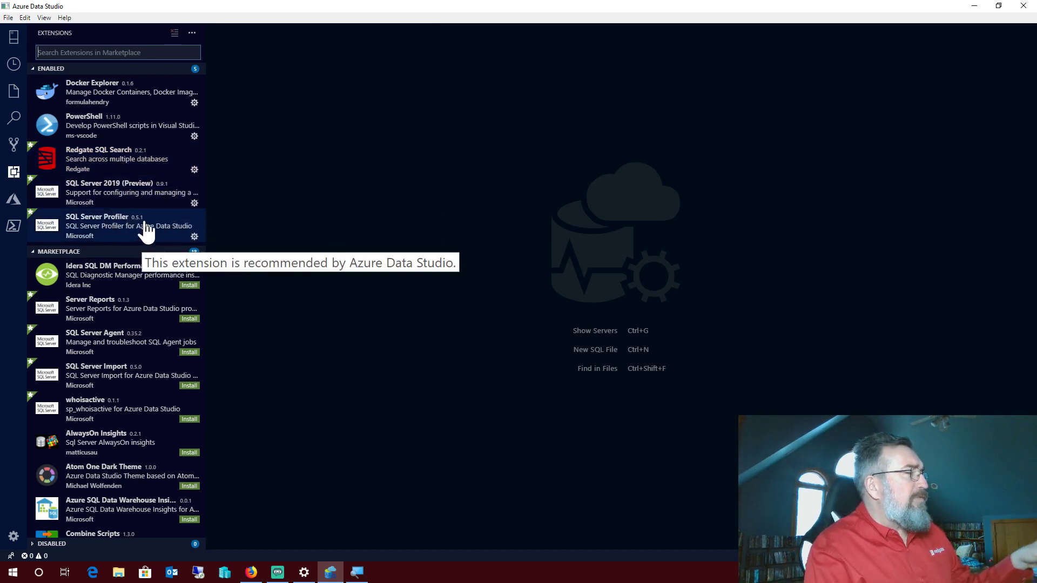
scroll(102, 444, "down", 5)
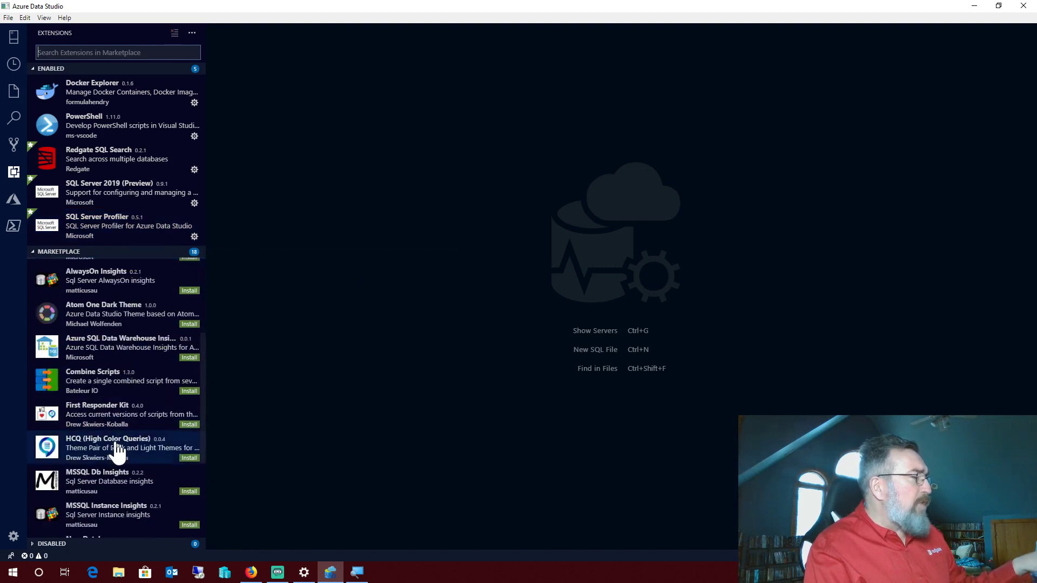
scroll(117, 453, "down", 3)
scroll(117, 453, "up", 8)
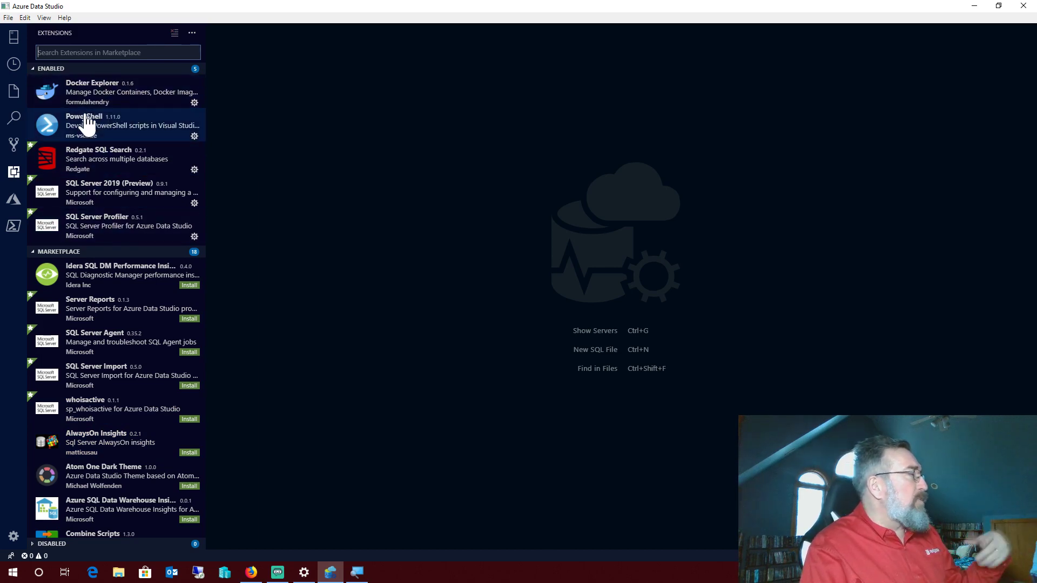
Look through the file explorer's Open Editors, Docker Hub and Docker Images sections, collapsing each one again.
left_click(12, 93)
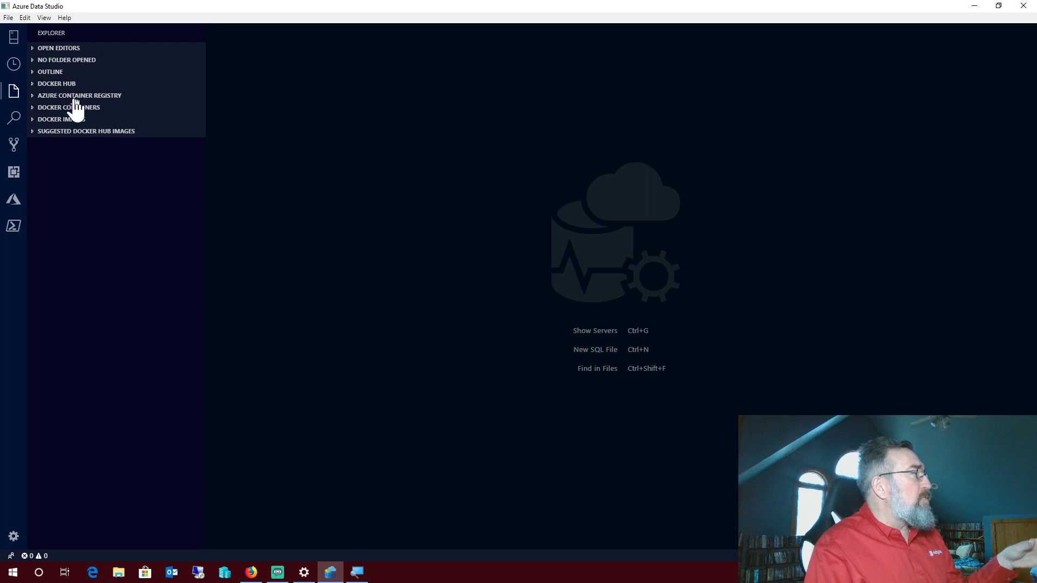
left_click(48, 50)
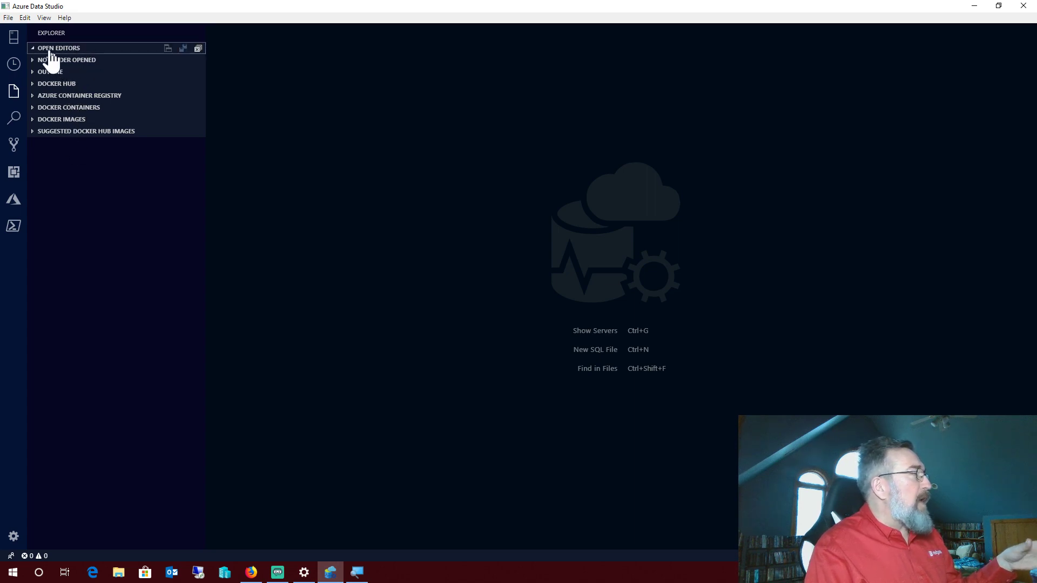
left_click(48, 52)
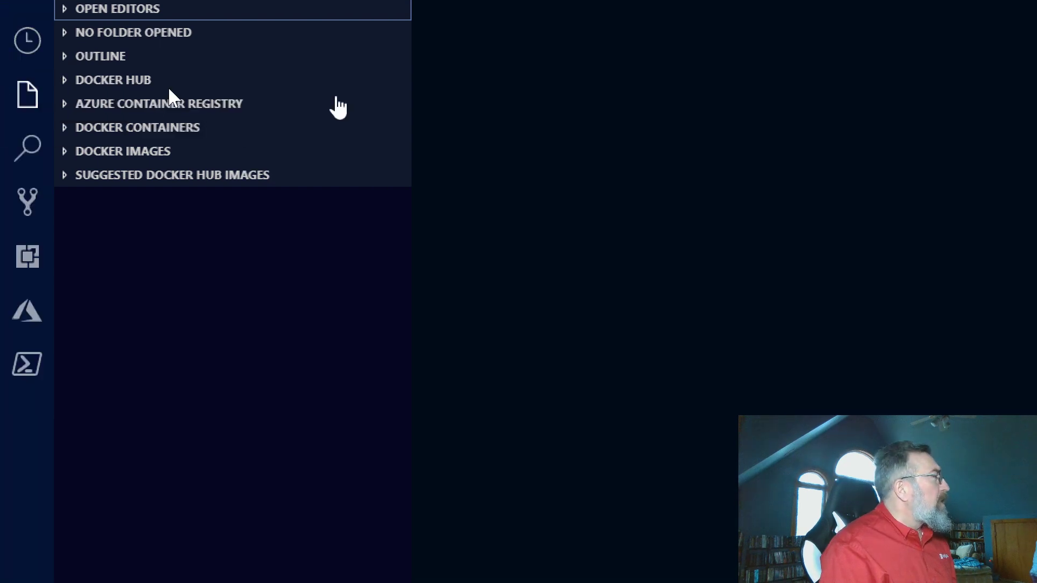
left_click(123, 82)
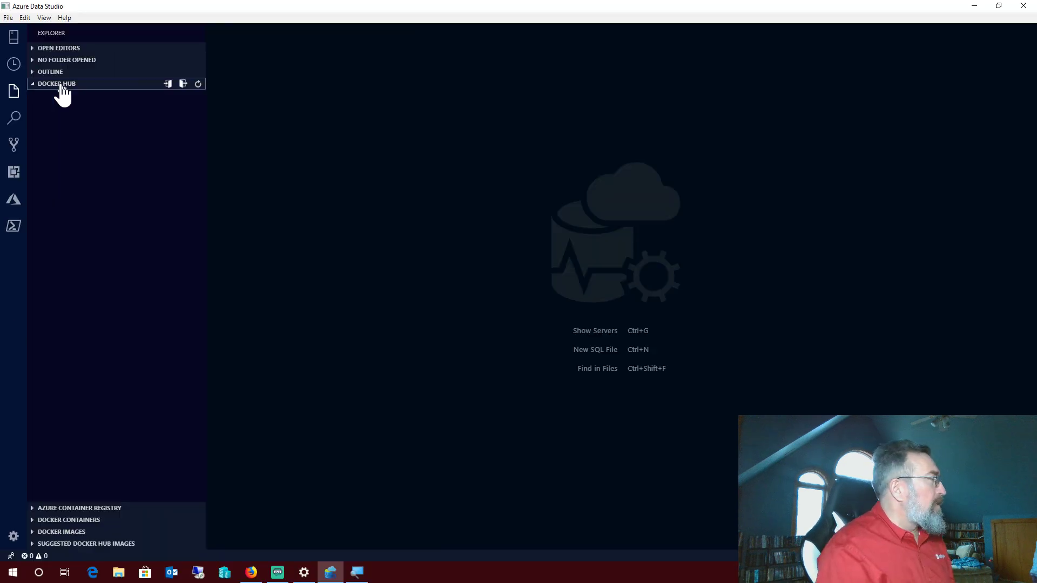
left_click(33, 85)
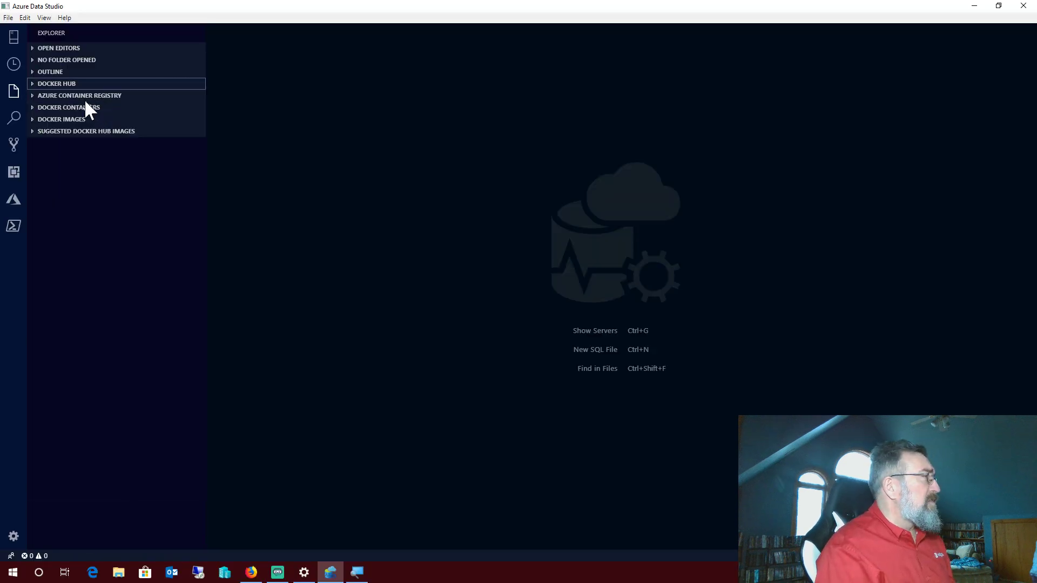
left_click(33, 120)
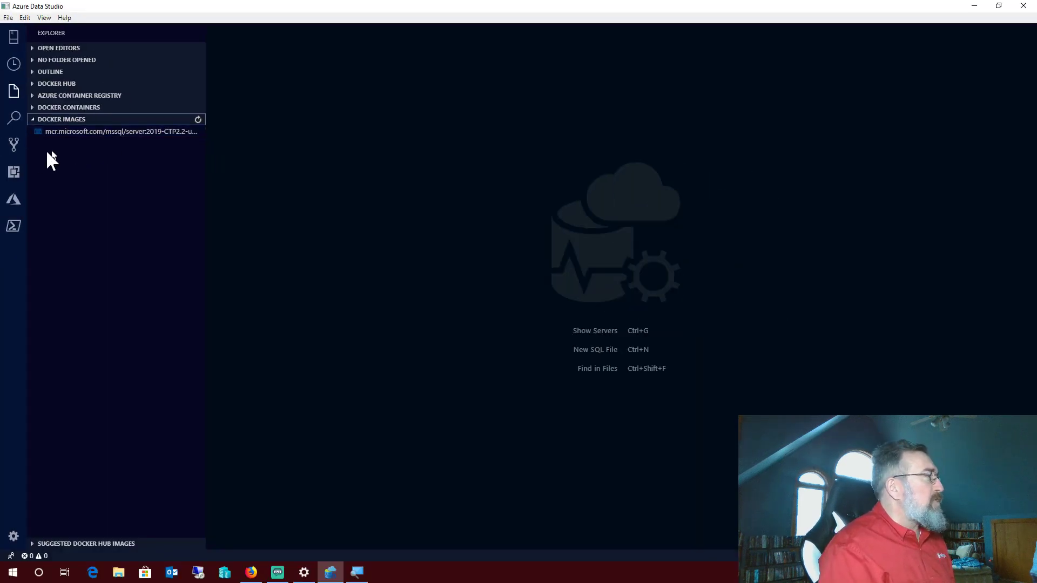
left_click(32, 120)
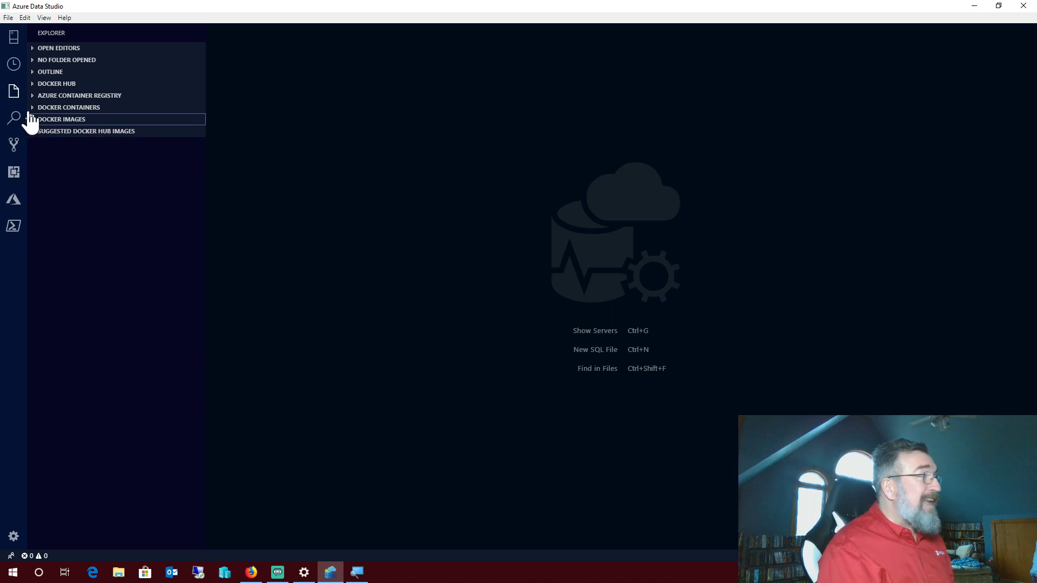
Review the actions available for the twitch Docker container, then close the terminal panel and collapse the container list.
left_click(32, 108)
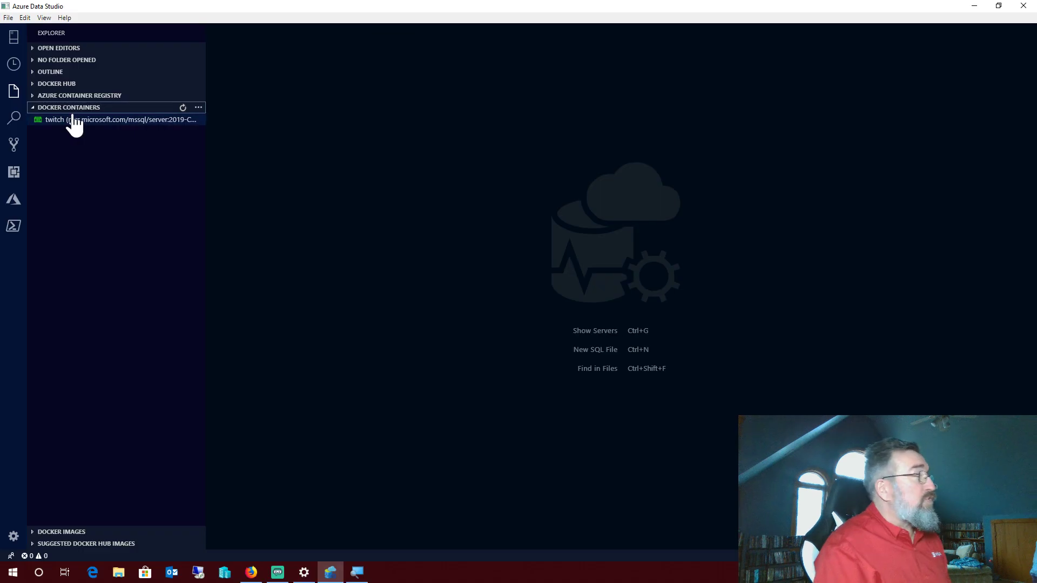
right_click(73, 119)
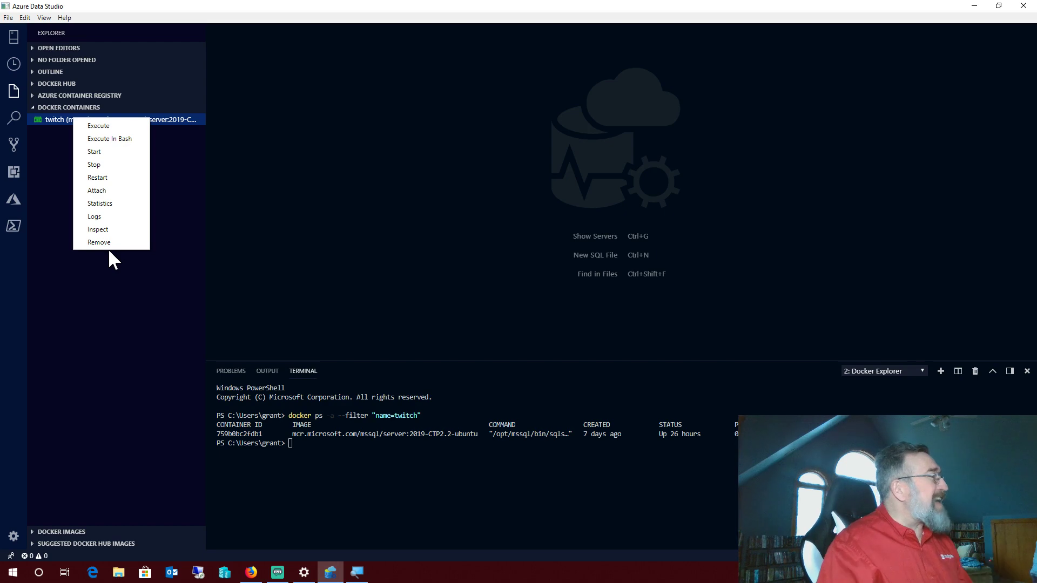
left_click(113, 353)
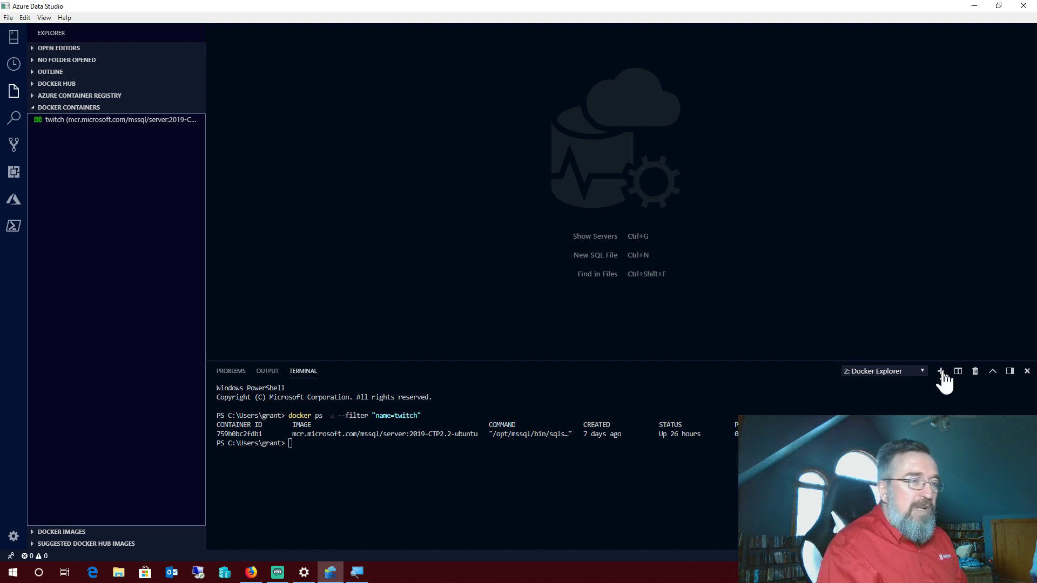
left_click(916, 372)
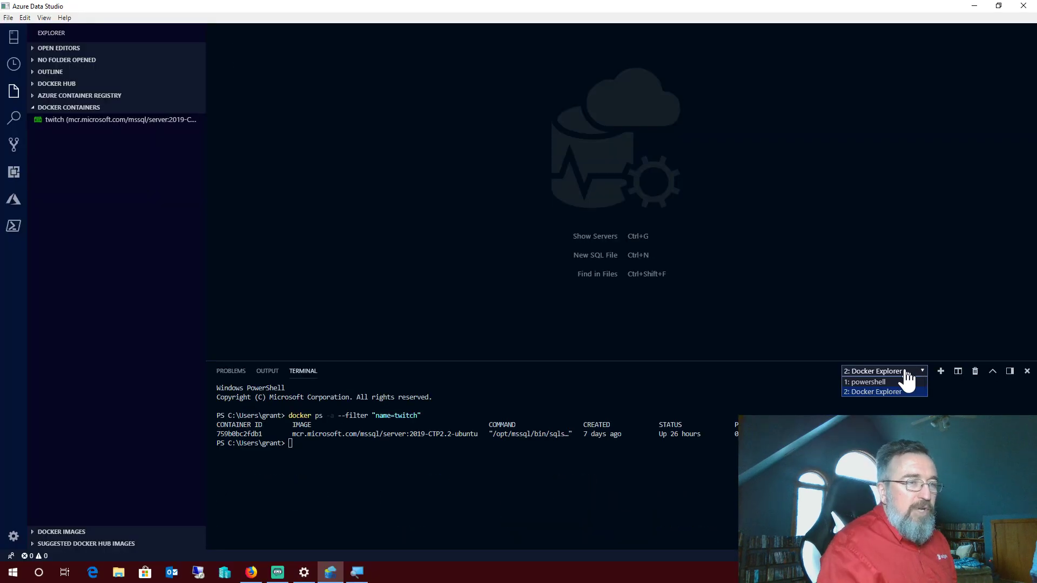
left_click(1027, 372)
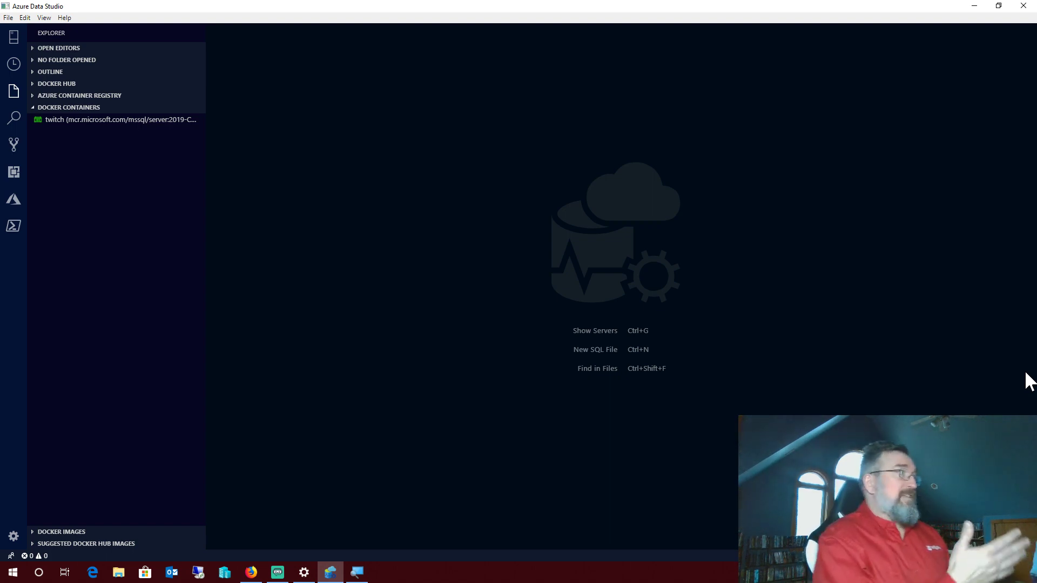
left_click(33, 108)
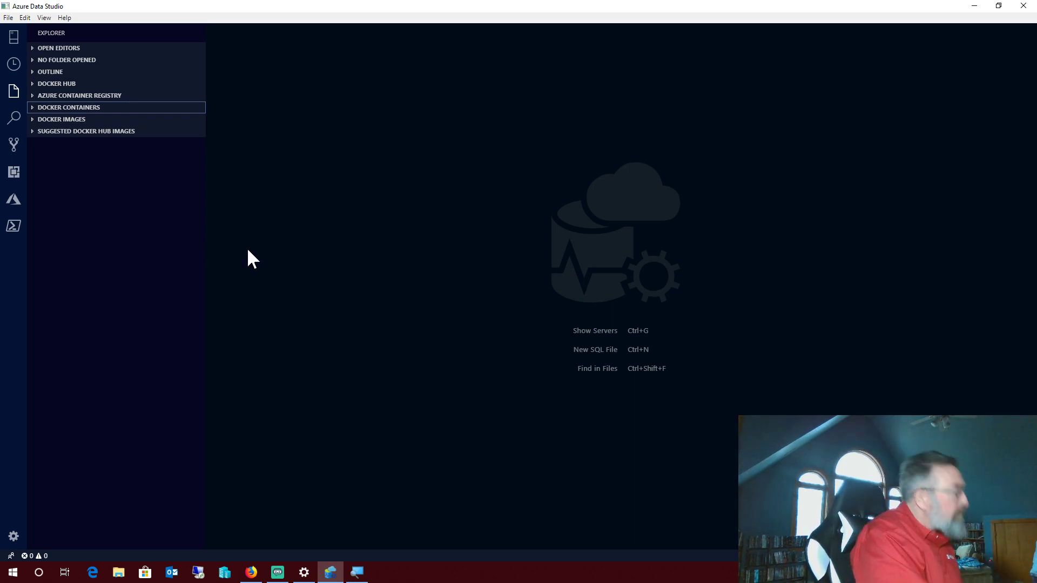
Start a new PowerShell terminal, change to the downloads\adw folder and list its files.
key("ctrl+shift+grave")
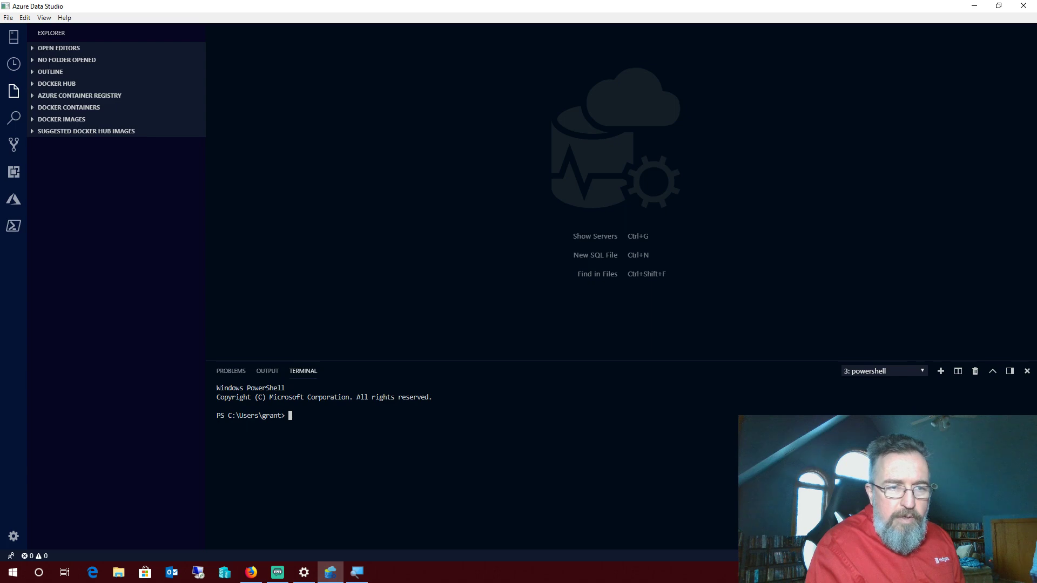
key("alt+Tab")
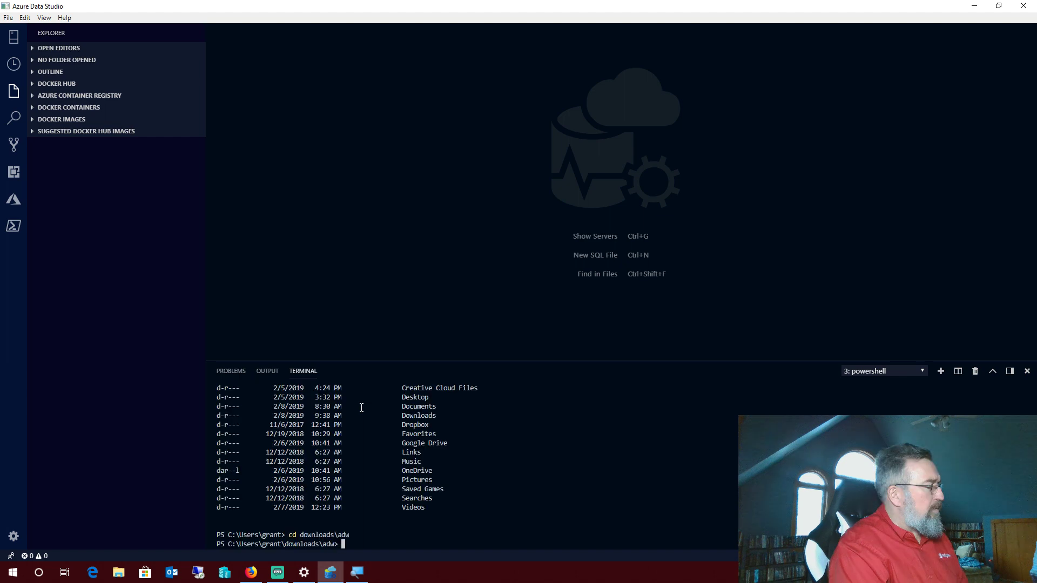
type("ls")
key("Return")
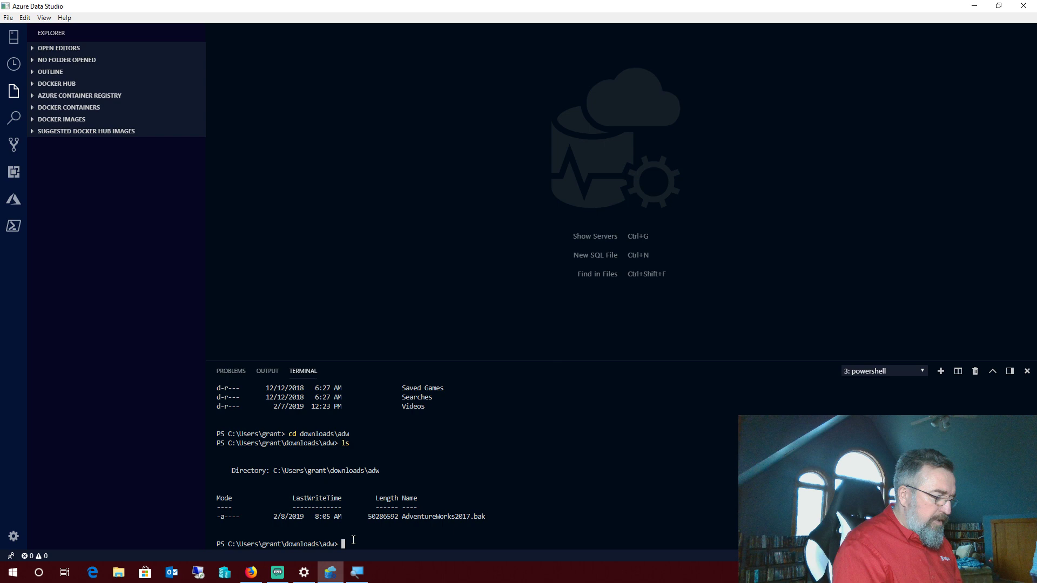
Enlarge the interface by three zoom levels and narrow the explorer sidebar to give the terminal more width.
key("ctrl+equal")
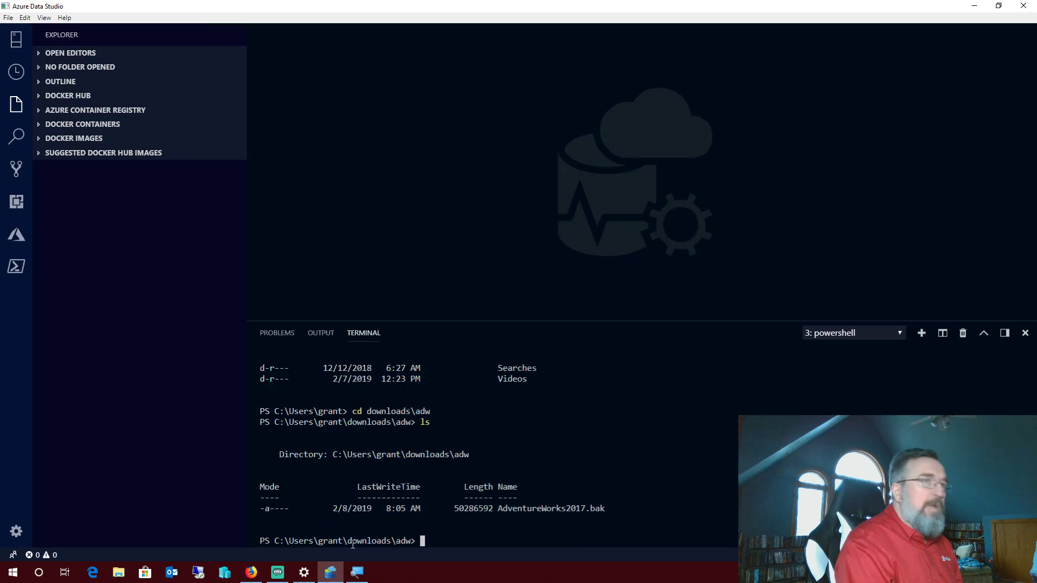
key("ctrl+equal")
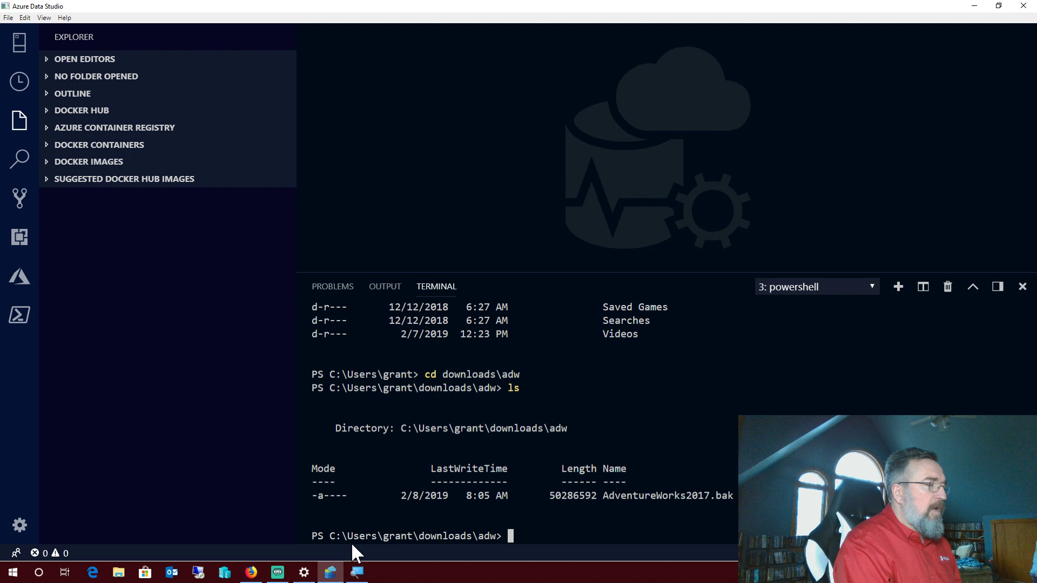
key("ctrl+equal")
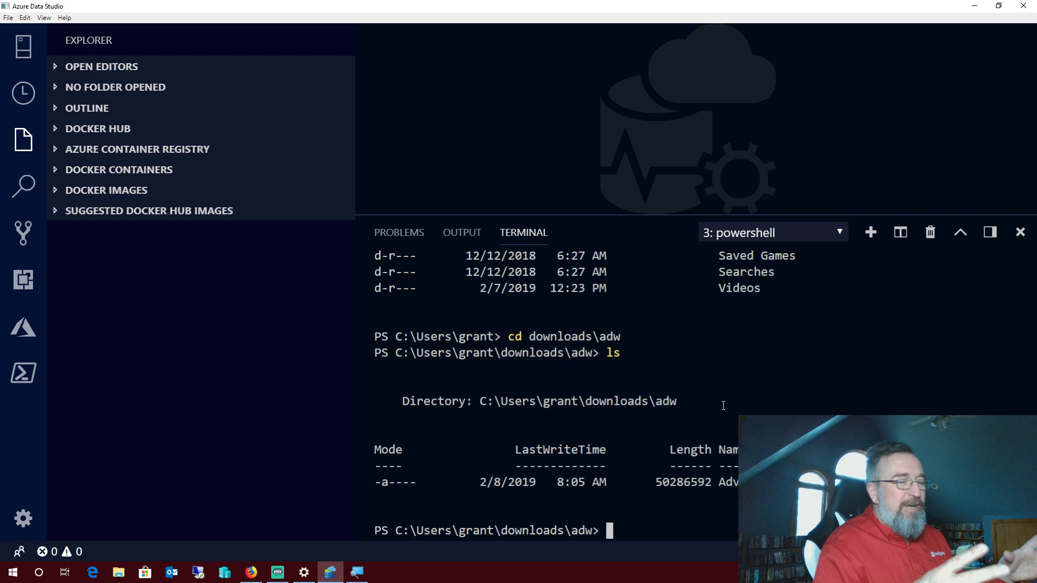
left_click_drag(355, 114, 252, 114)
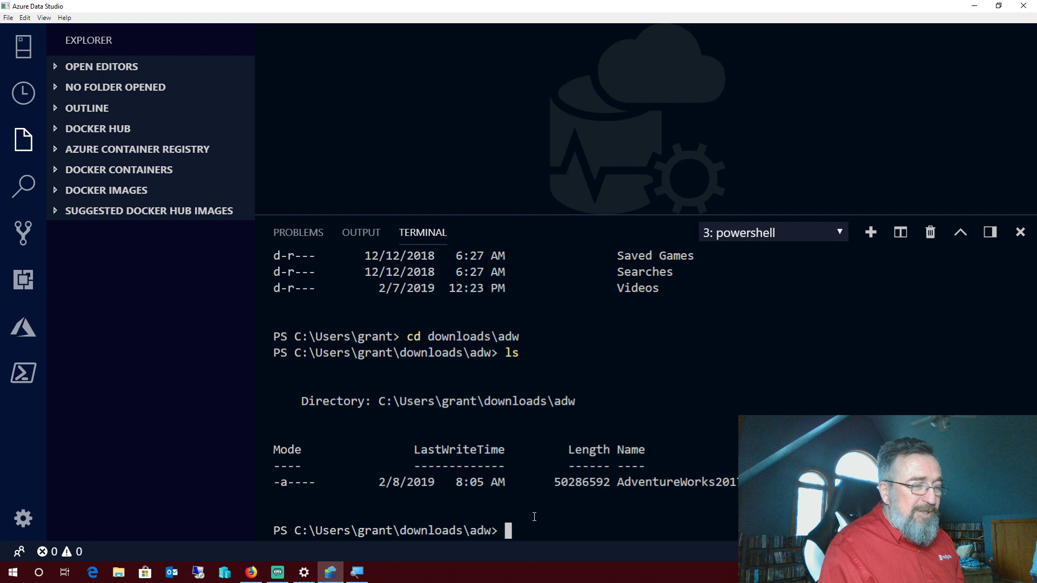
Create the directory /var/opt/mssql/backups inside the twitch container with docker exec -it and mkdir.
type("dock")
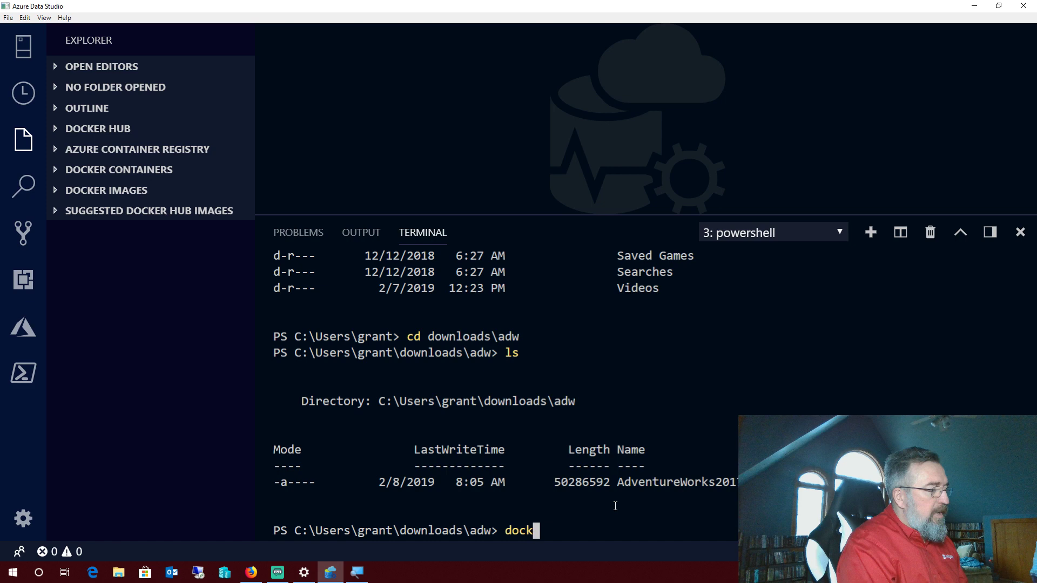
type("er exec -it")
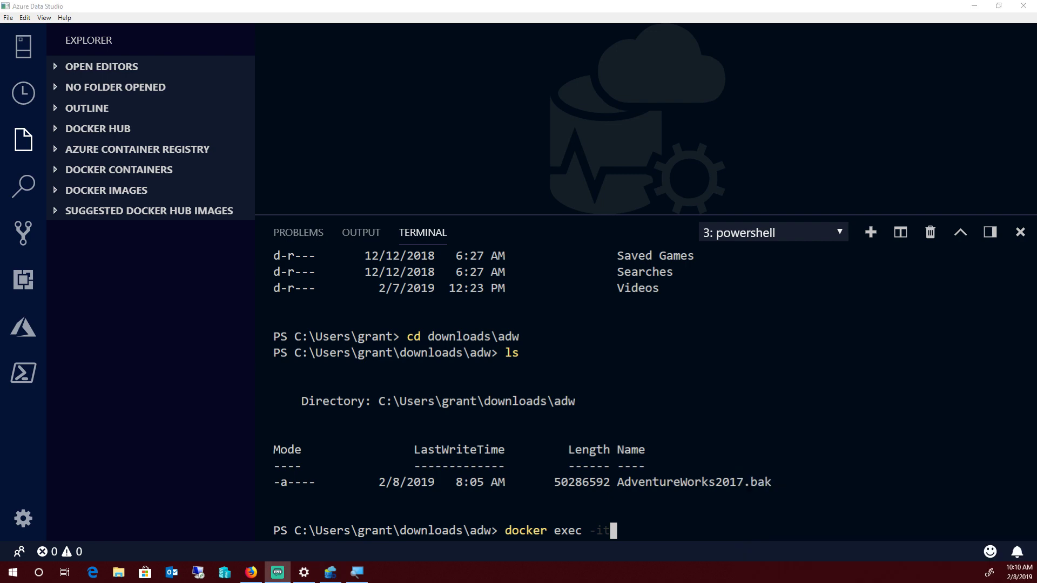
left_click(646, 397)
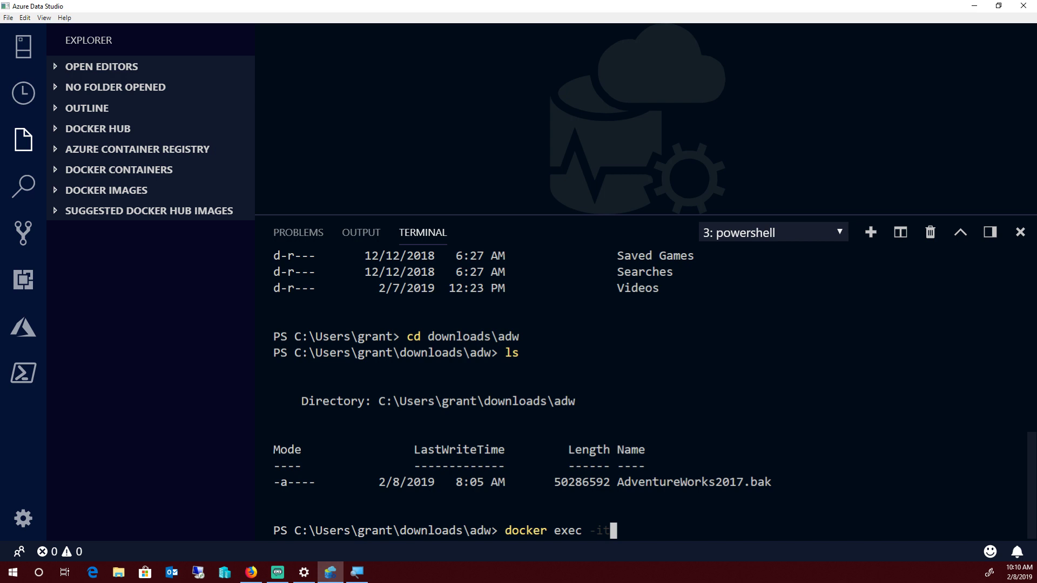
key("alt+Tab")
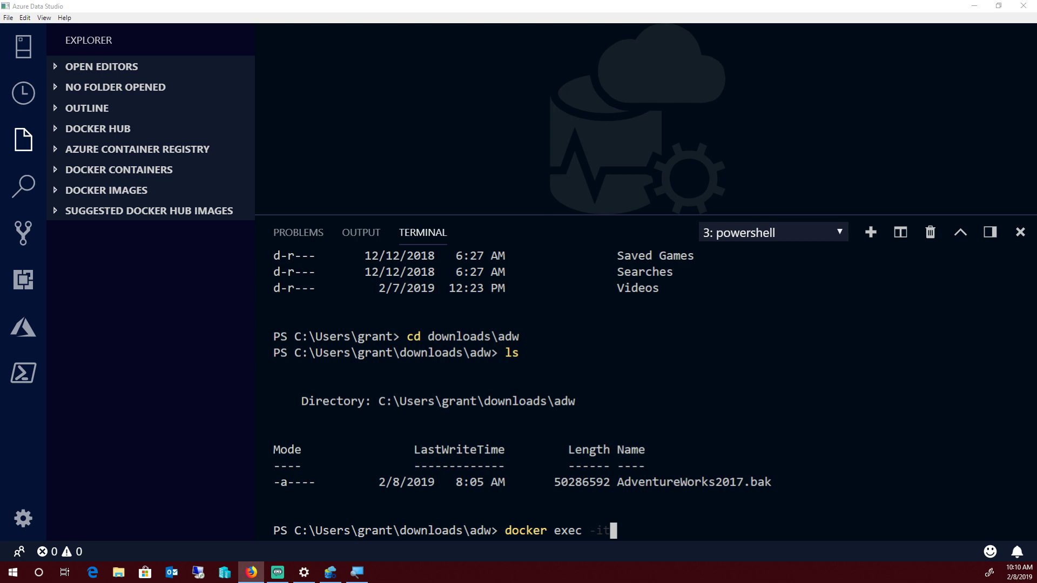
type("twitc")
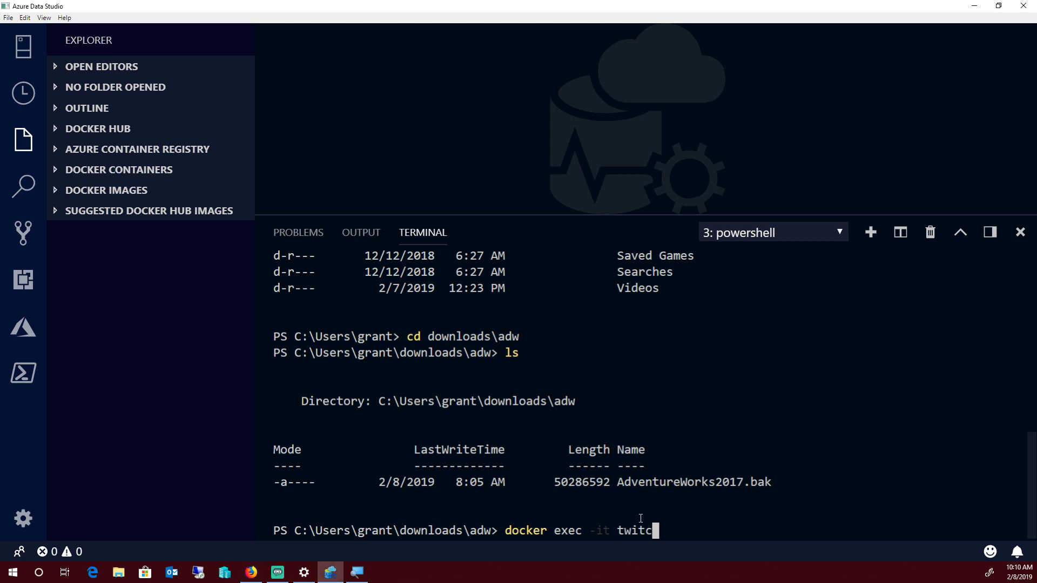
type("h")
type("mkdir /var/opt/mssql/")
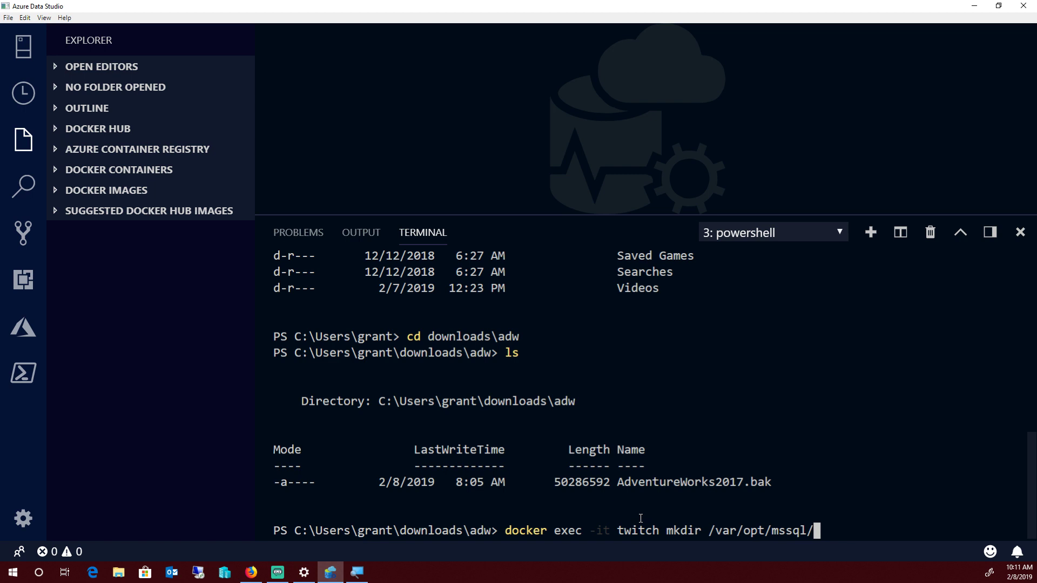
type("backups")
key("Return")
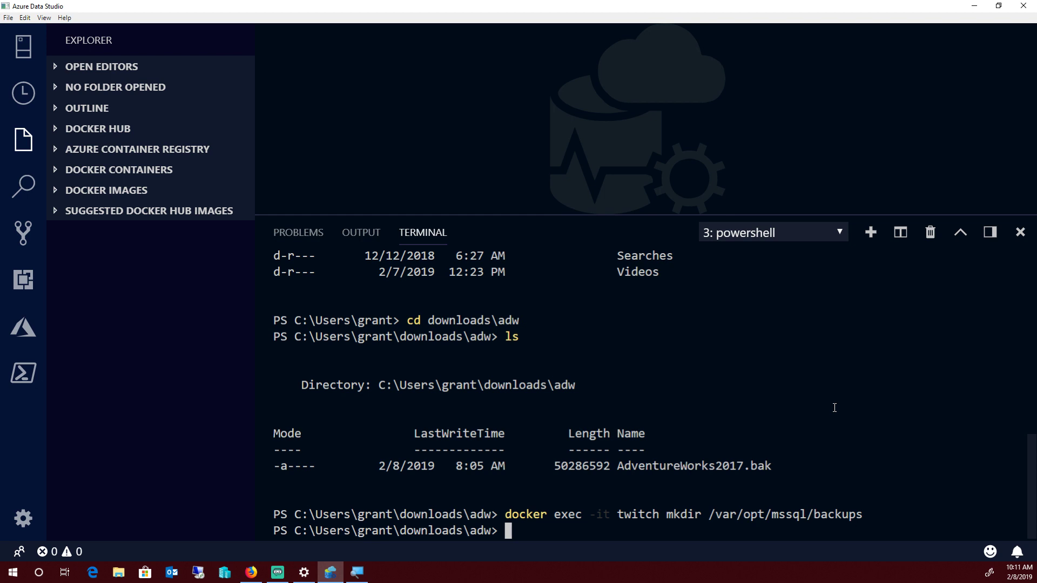
Try to copy adventureworks2017.bak with docker cp, giving twitch/var/opt/mssql/backups as the destination.
type("docker cp adventureworks2017.bak")
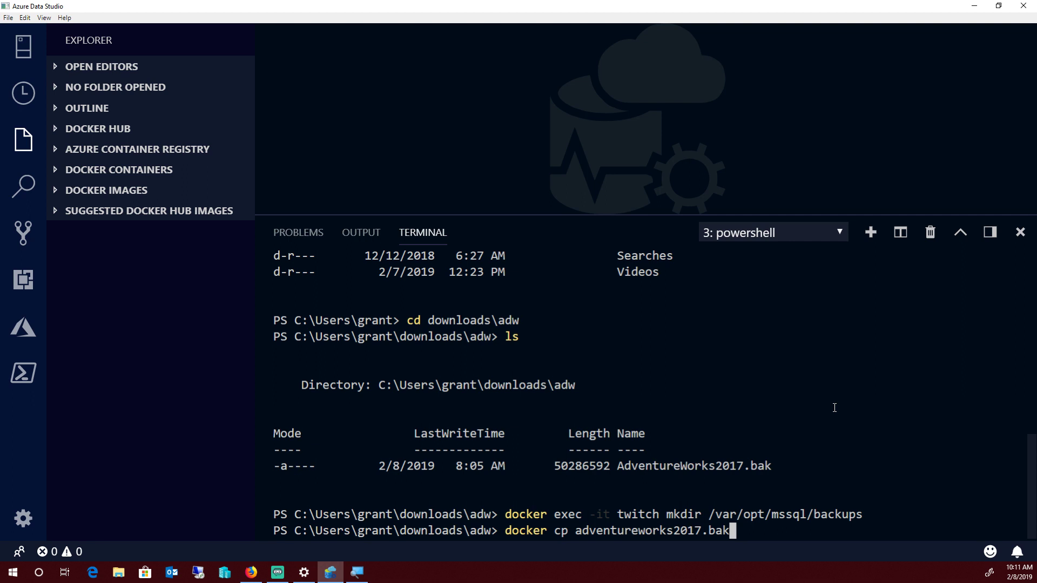
type("twitch/var/opt/m")
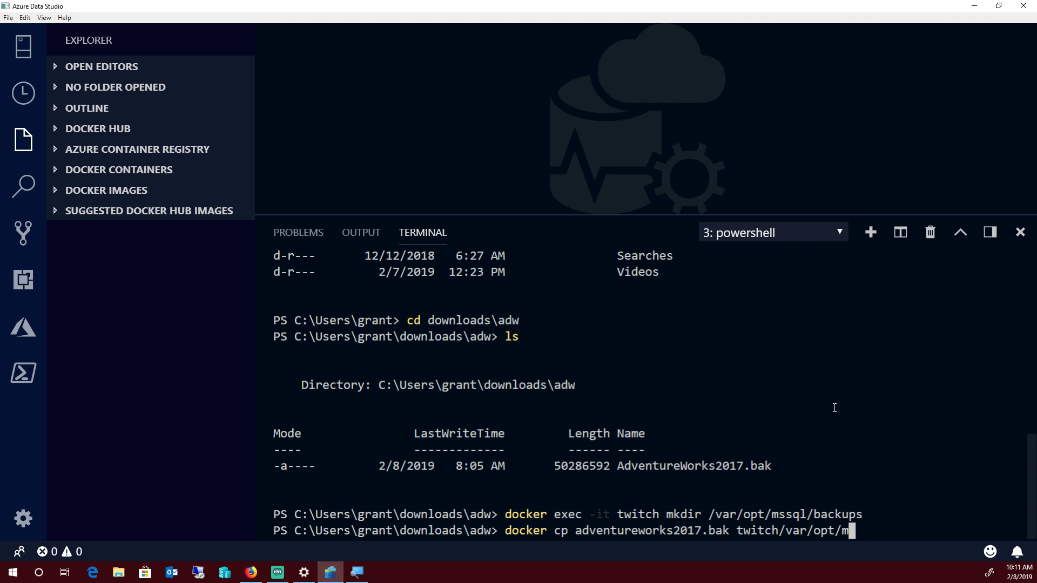
type("ssql/backups")
key("Return")
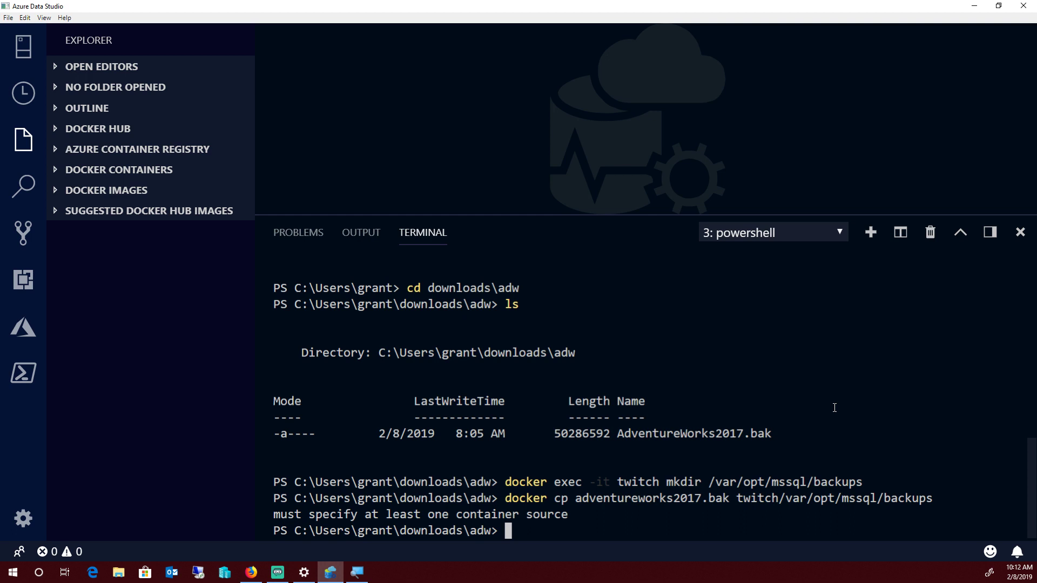
Rerun the docker cp command with a colon after the container name, making the destination twitch:/var/opt/mssql/backups.
key("Up")
key("Left")
key("Left")
key("Left")
key("Left")
key("Left")
key("Left")
key("Left")
key("Left")
key("Left")
key("Left")
key("Left")
key("Left")
key("Left")
key("Left")
key("Left")
key("Left")
key("Left")
key("Left")
key("Left")
key("Left")
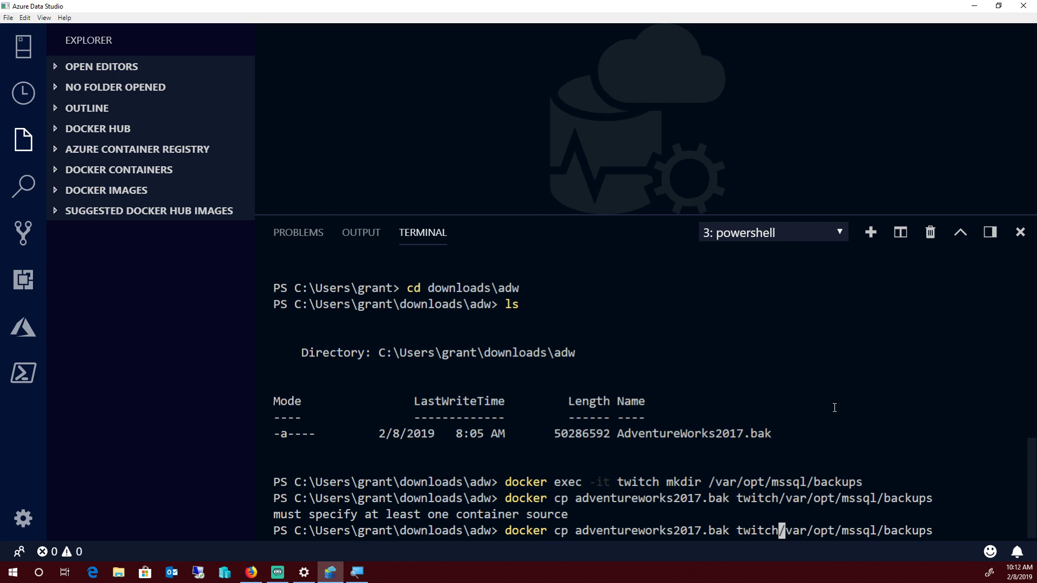
type(":")
key("Return")
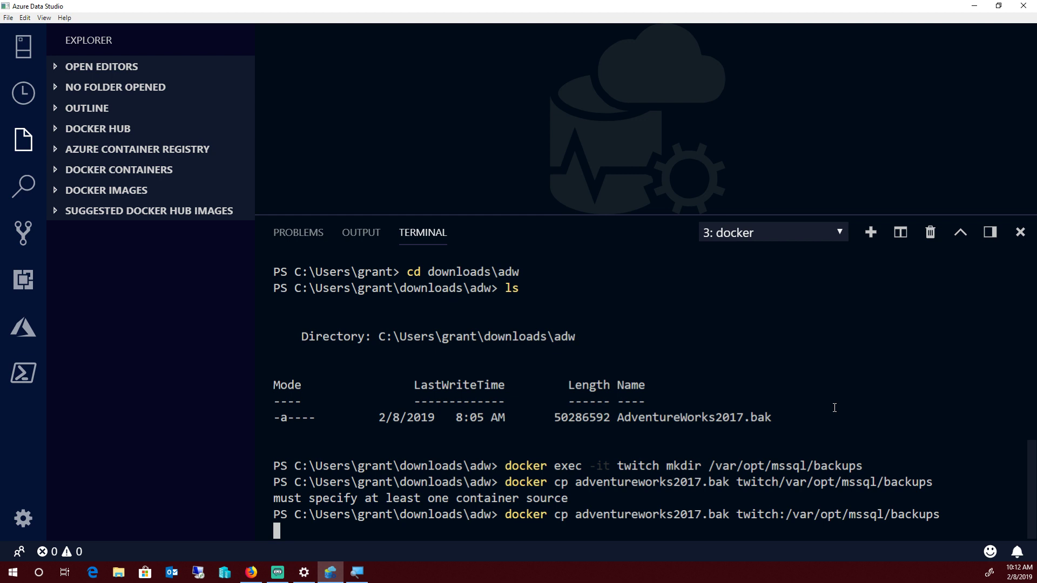
Reduce the interface by three zoom levels.
key("ctrl+minus")
key("ctrl+minus")
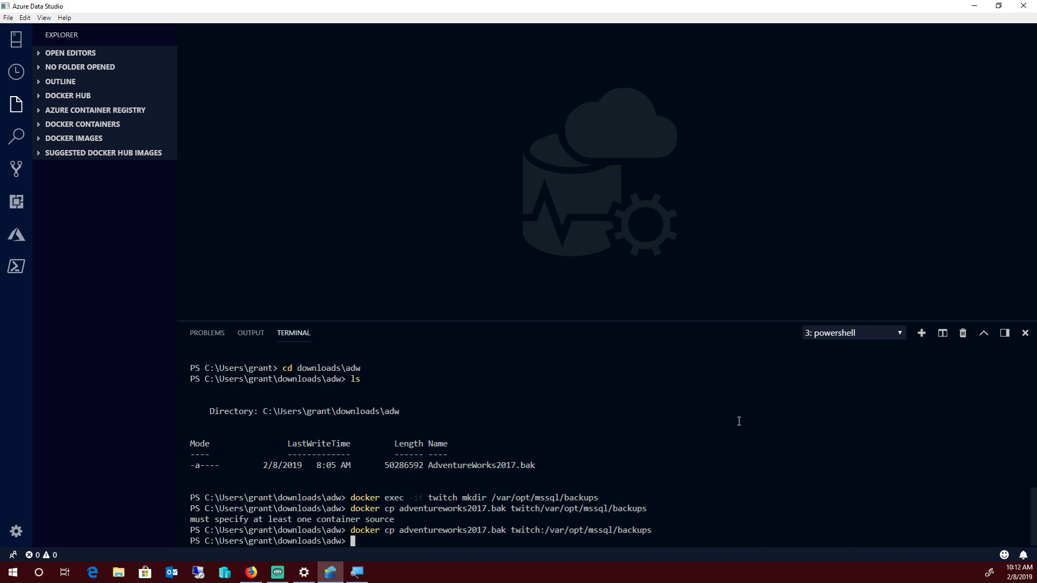
key("ctrl+minus")
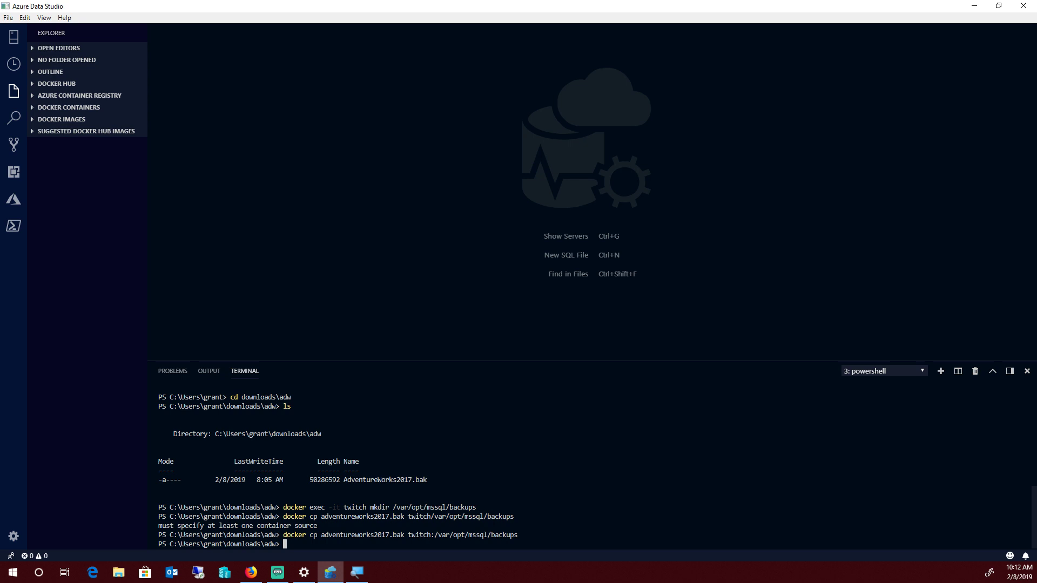
key("alt+Tab")
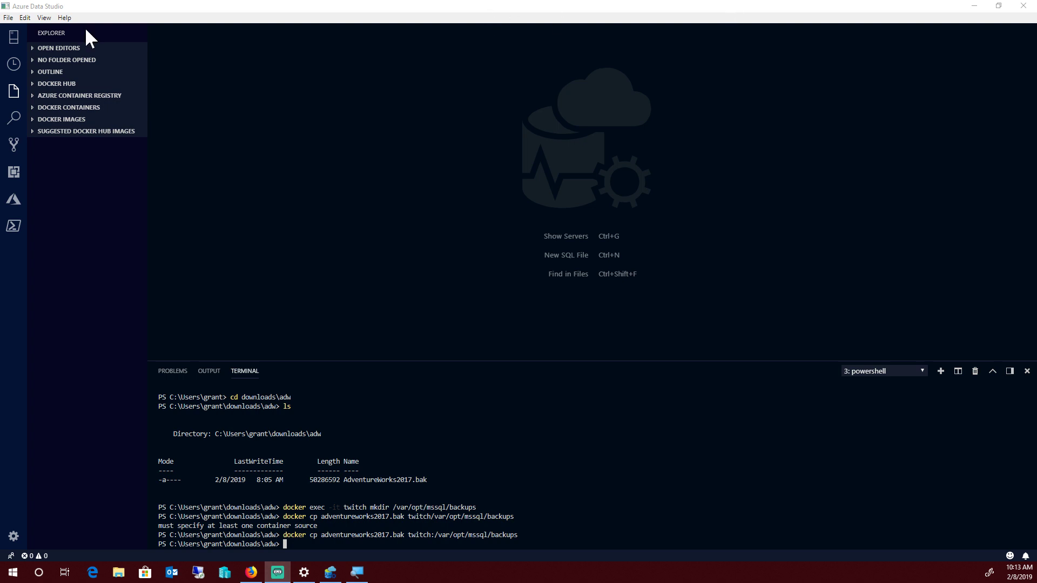
Bring up the server list and open a new SQL query with the terminal panel hidden.
key("ctrl+g")
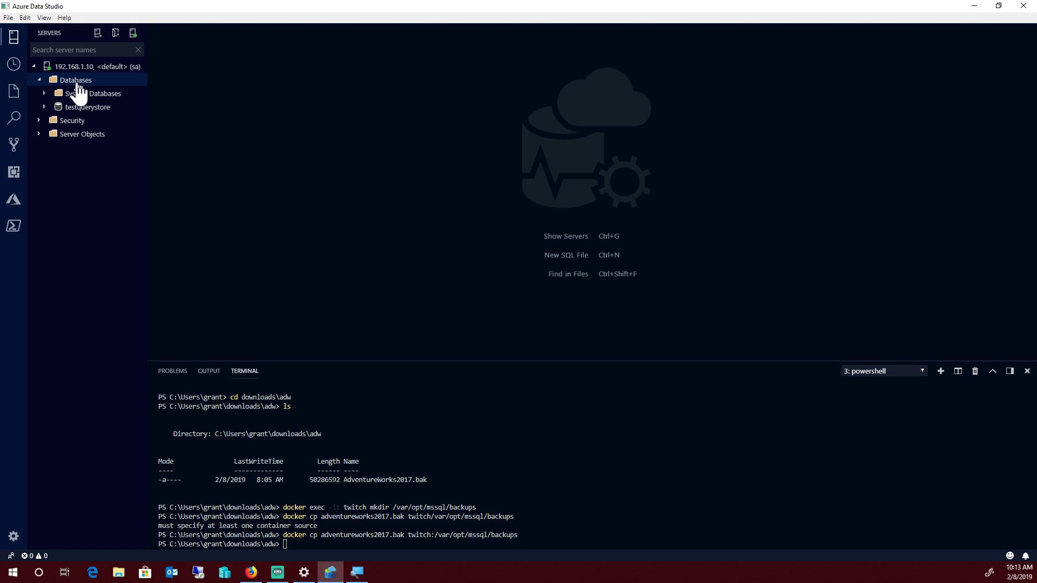
left_click(8, 19)
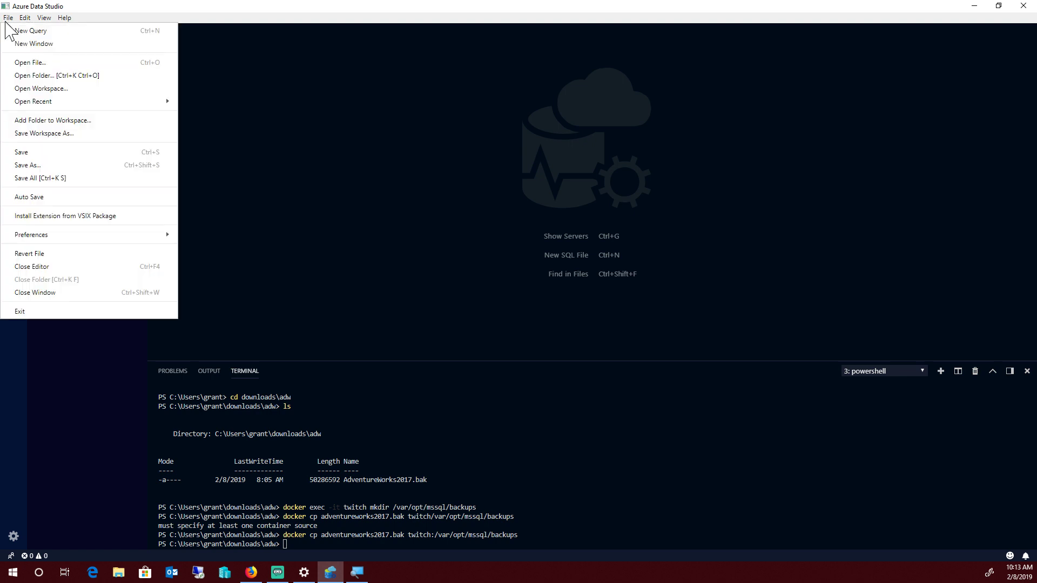
left_click(7, 28)
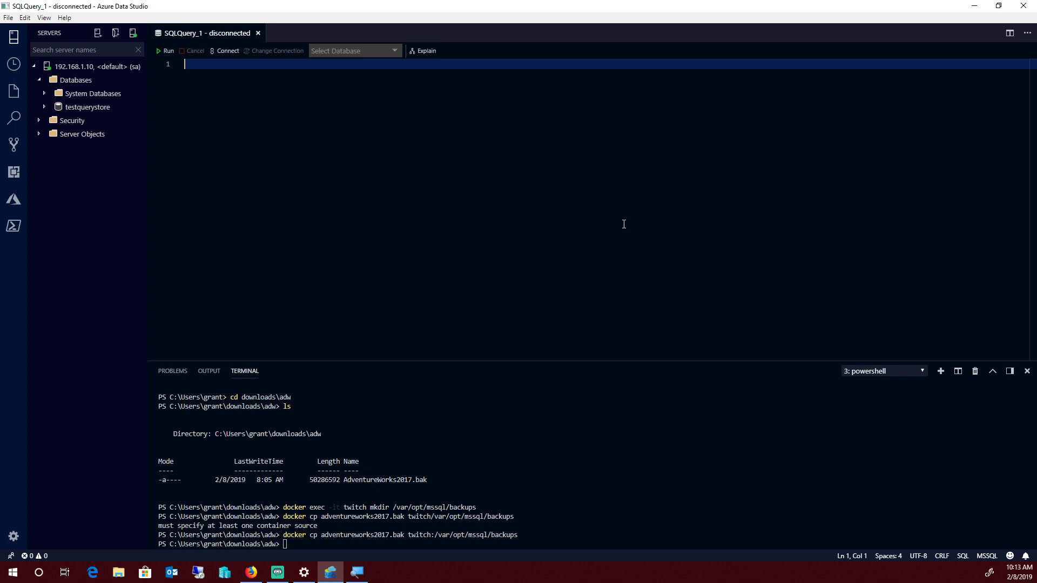
key("ctrl+j")
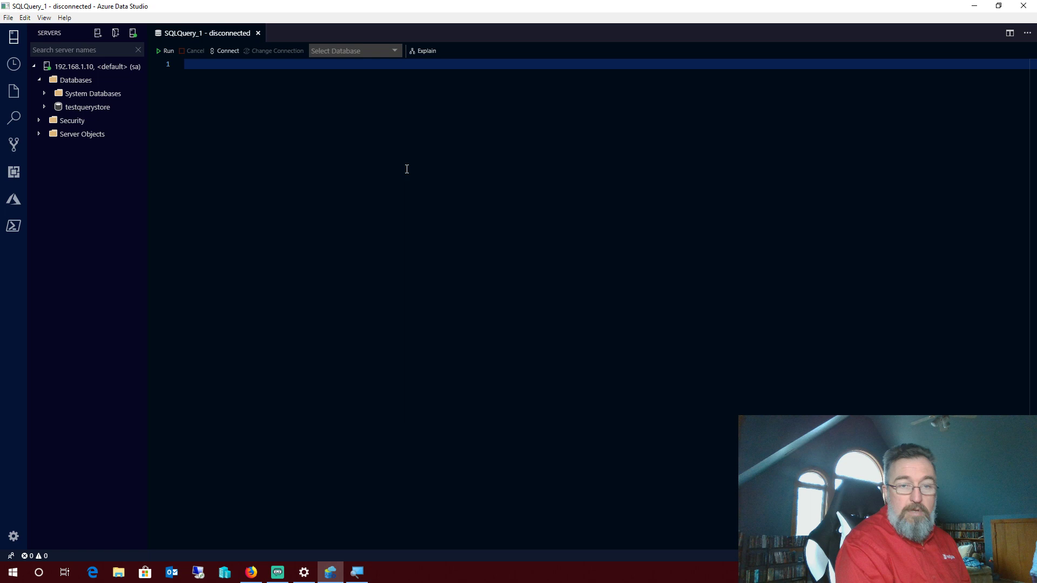
Write and run restore filelistonly from disk = '/var/opt/mssql/backups/adventureworks2017.bak' on the container's SQL Server.
type("restore filelistonly from disk =")
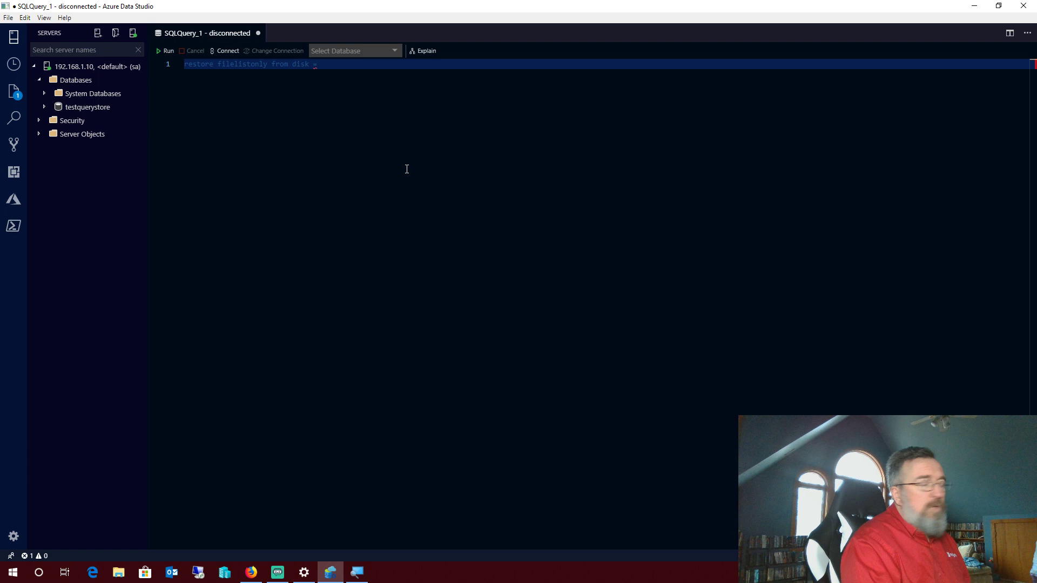
type("'/var/opt/mssql/")
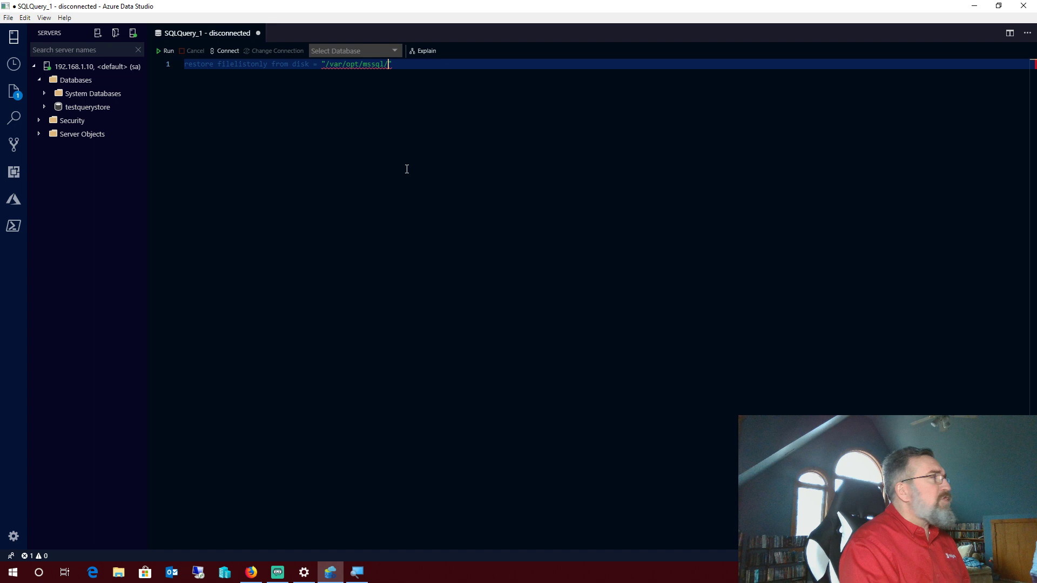
type("backups/adventureworks2017.bak")
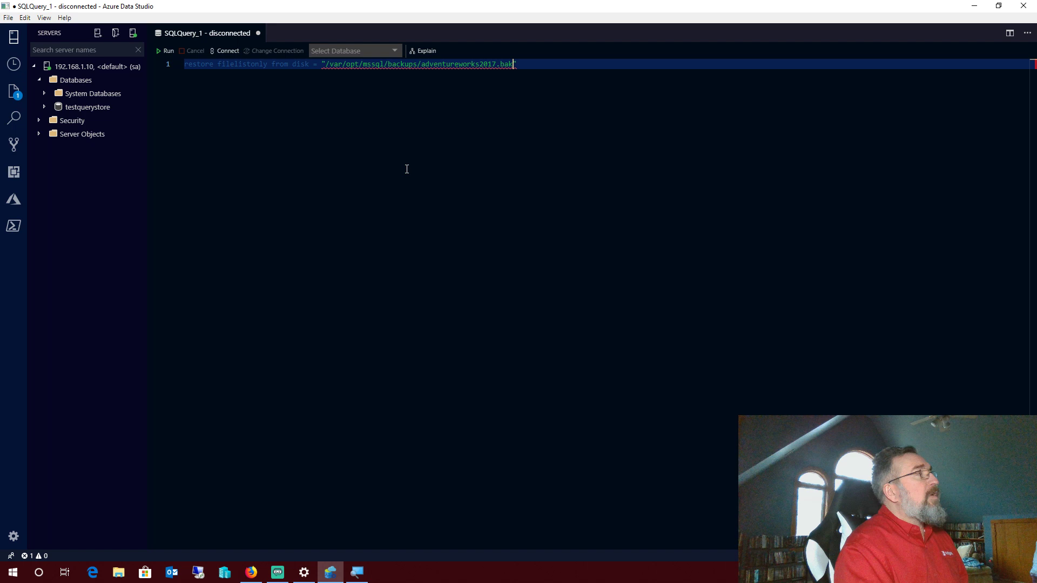
key("F5")
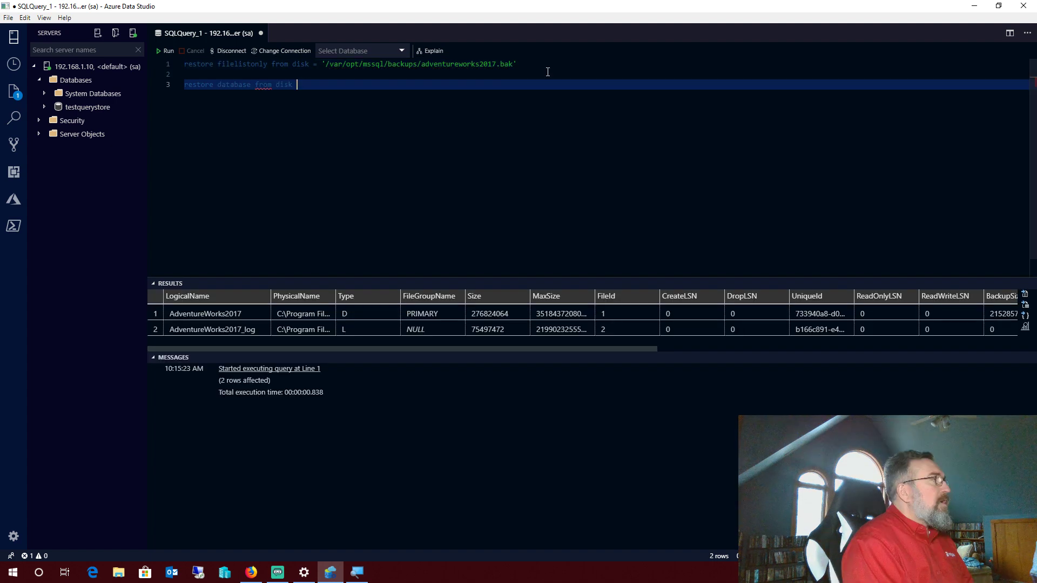
Restore database AdventureWorks2017 from the backup, moving 'AdventureWorks2017' to '/var/opt/mssql/data/adw.mdf' and 'AdventureWorks2017_Log' to '/var/opt/mssq/data/adw_log.ldf'.
type("=")
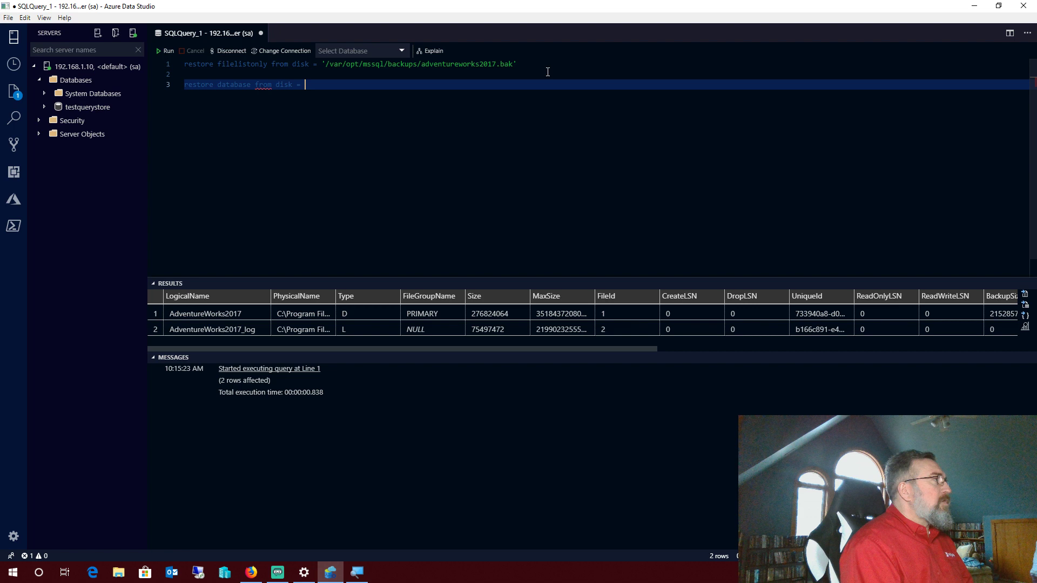
type("'/var/opt/mssql/backups/adventureworks2017.bak'")
key("Return")
type("with move AdventureWorks2017")
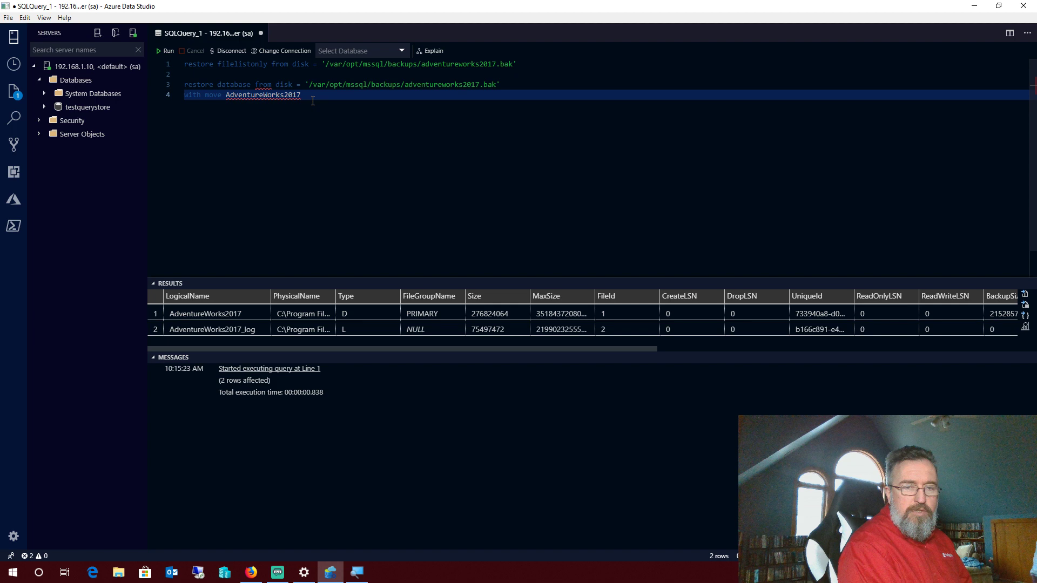
left_click(166, 52)
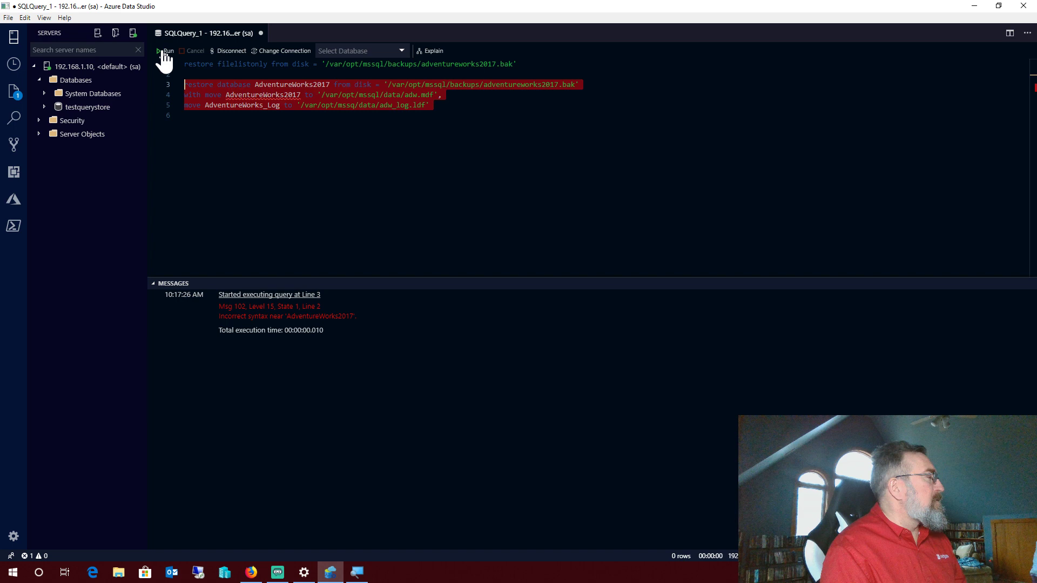
left_click(314, 95)
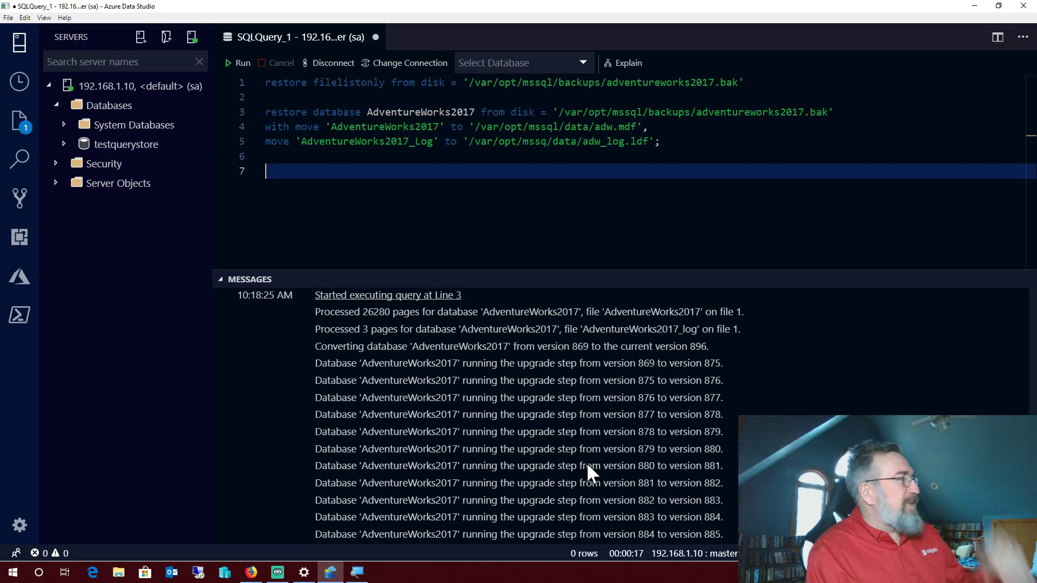
Expand the tables of the restored AdventureWorks2017 database and look through the command palette's commands.
left_click(108, 106)
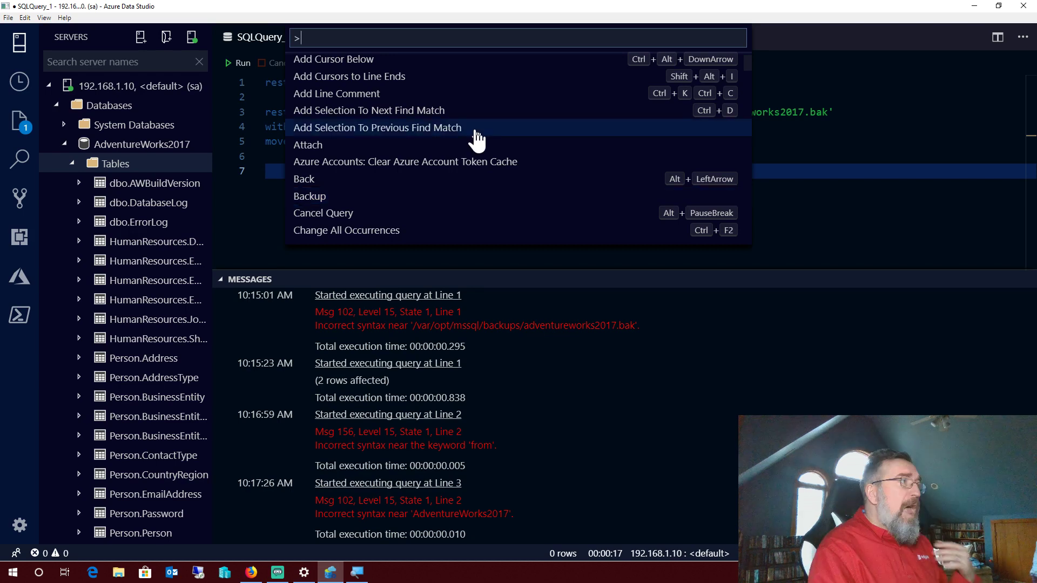
scroll(477, 140, "down", 1)
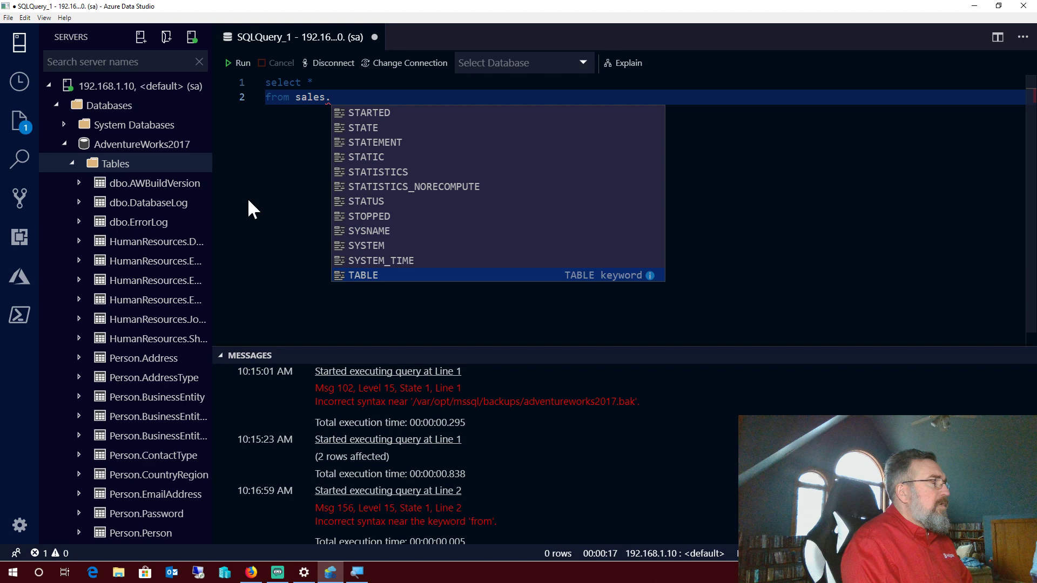
Write a select * query whose from clause starts with sales.sales.
type("sales")
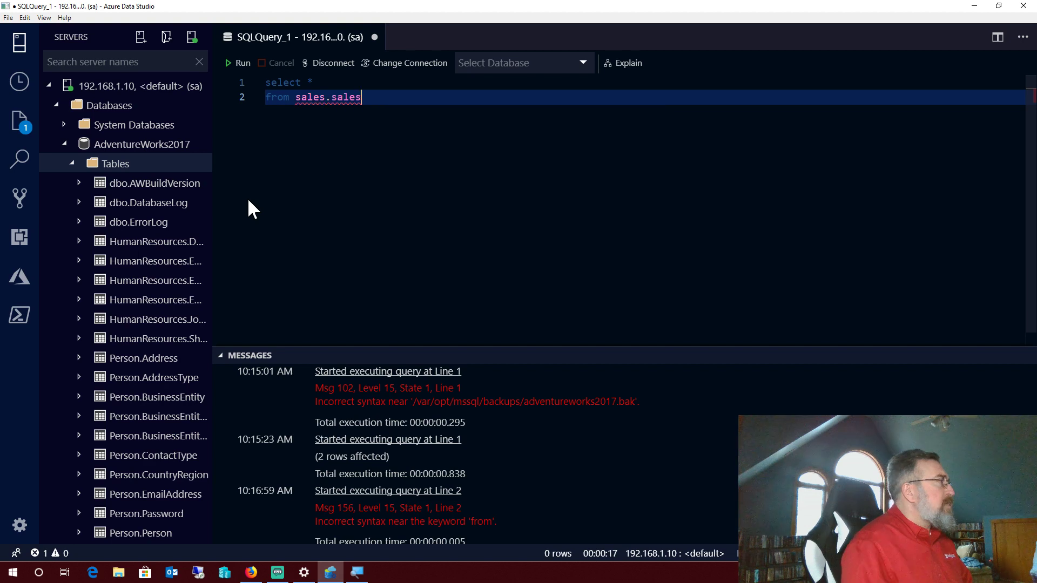